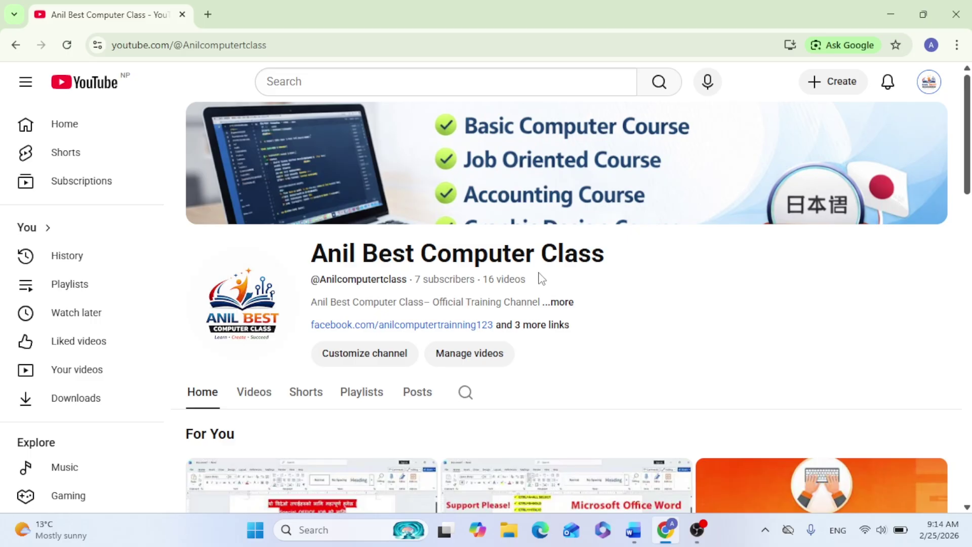
Switch from the YouTube channel page to the Word document with the Day 4 bill-design notes
left_click(633, 530)
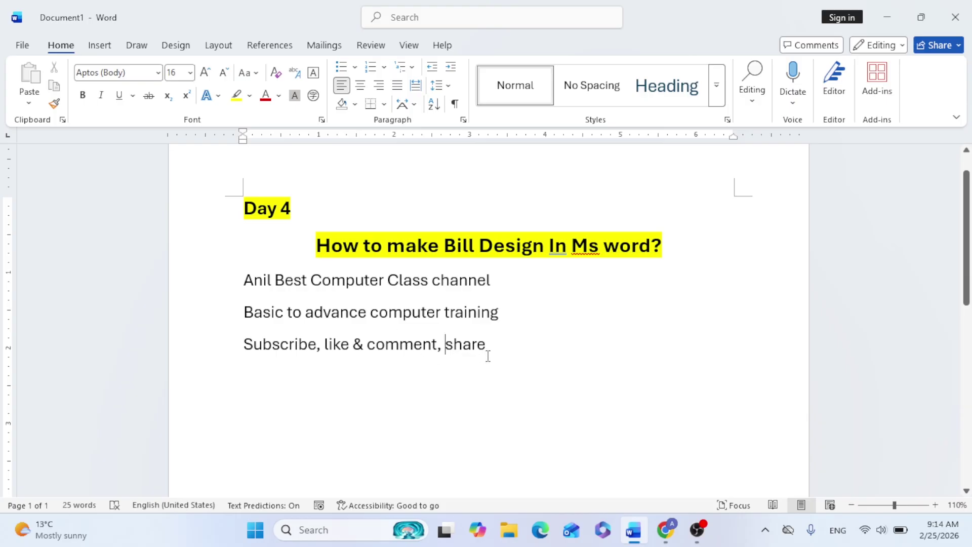
Add an empty line after the Day 4 notes and insert a page break for a blank second page
key("Return")
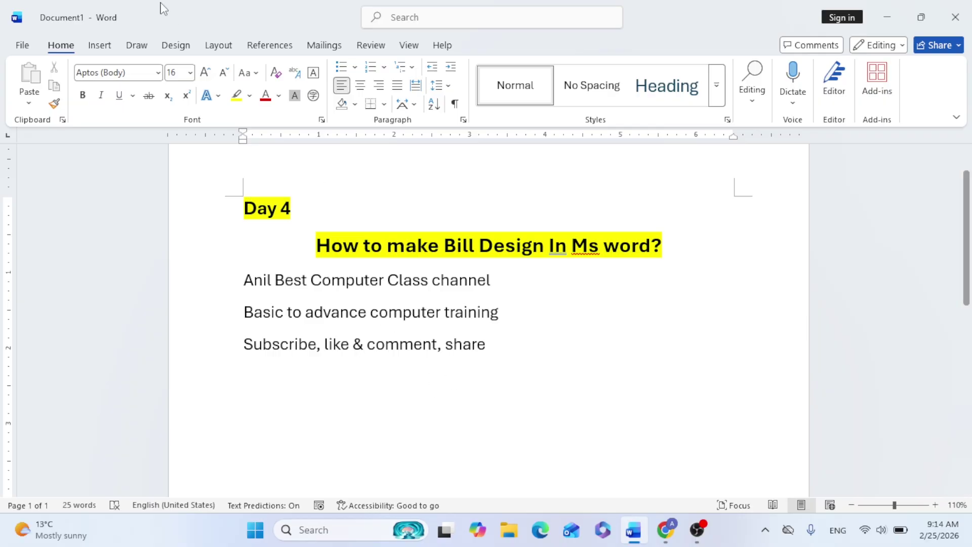
left_click(99, 45)
left_click(48, 105)
scroll(419, 326, "down", 7)
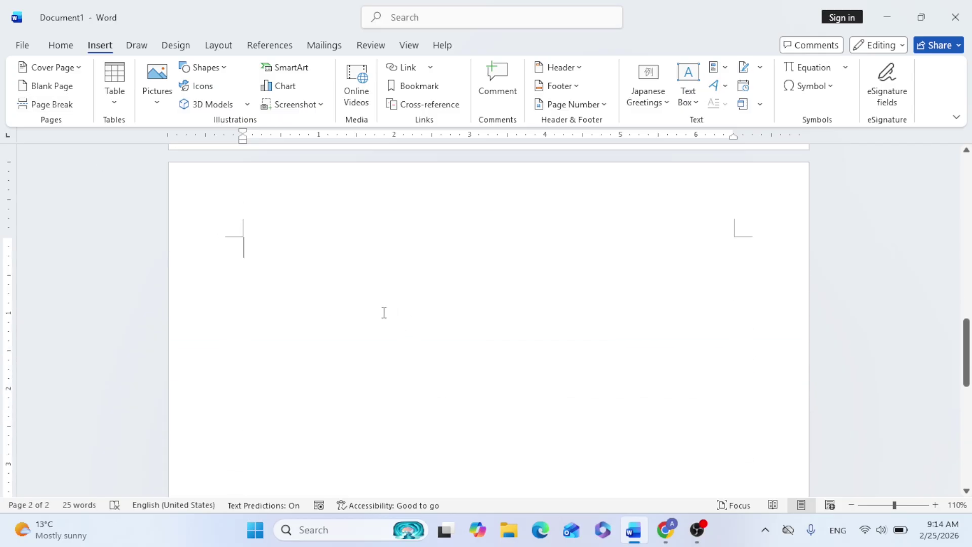
Set the paper size to A4 in portrait orientation
left_click(220, 47)
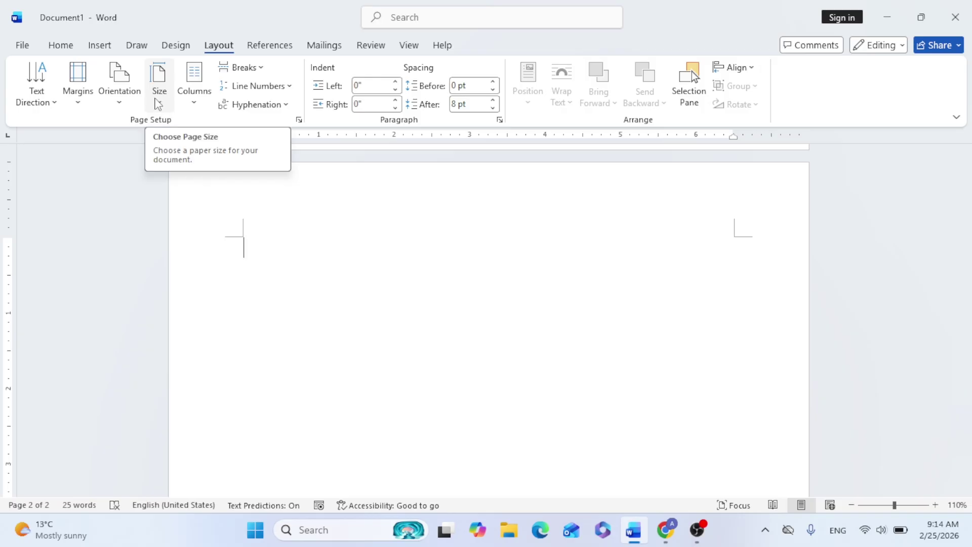
left_click(158, 105)
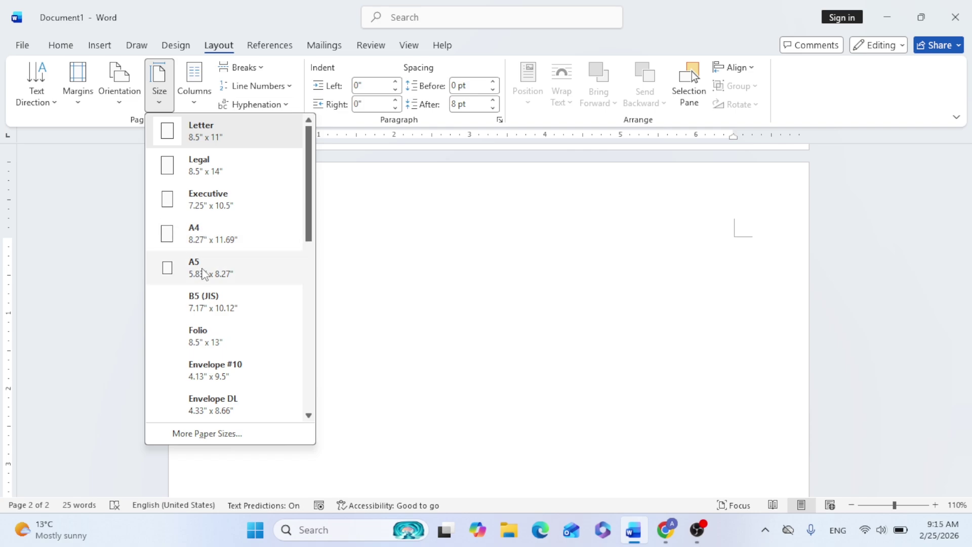
left_click(202, 234)
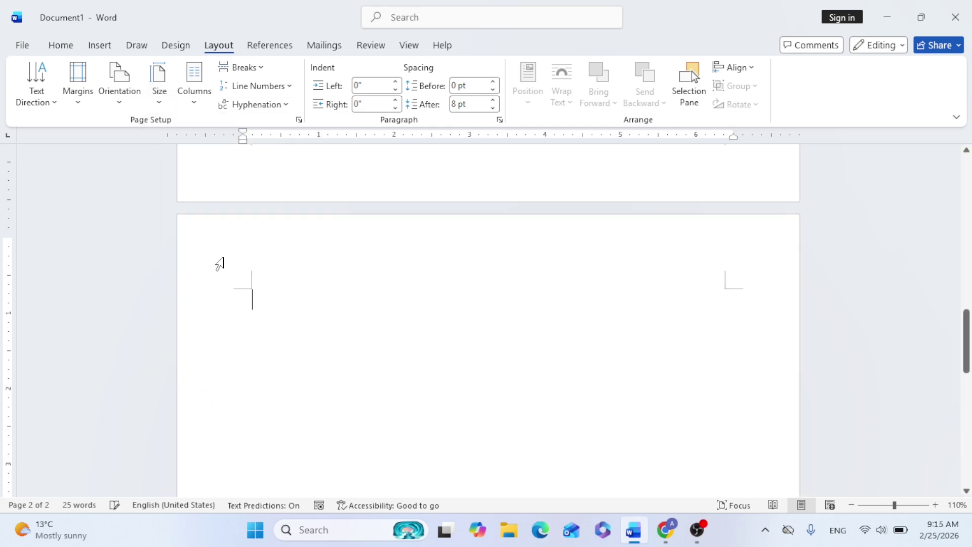
left_click(119, 80)
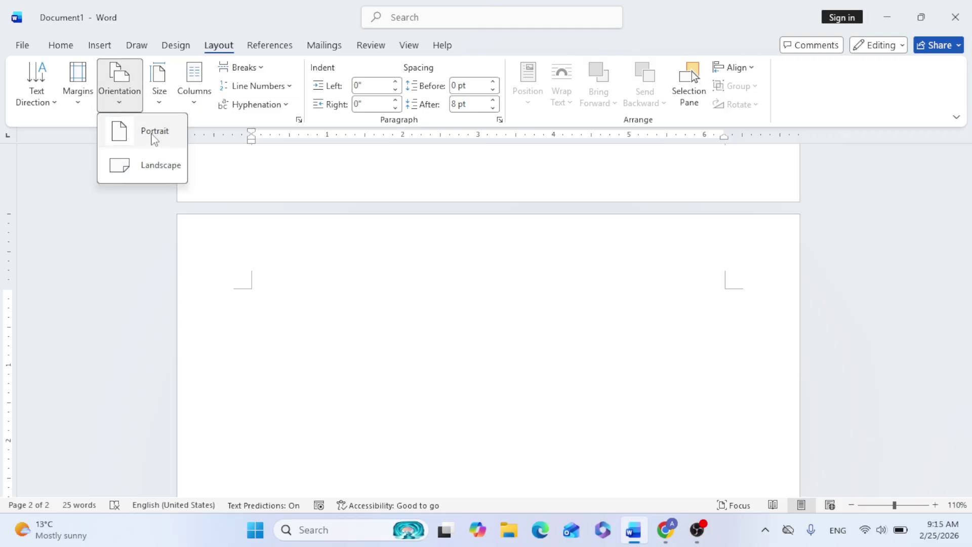
left_click(154, 136)
Set Normal 1-inch page margins, after briefly trying Narrow 0.5-inch margins
left_click(85, 100)
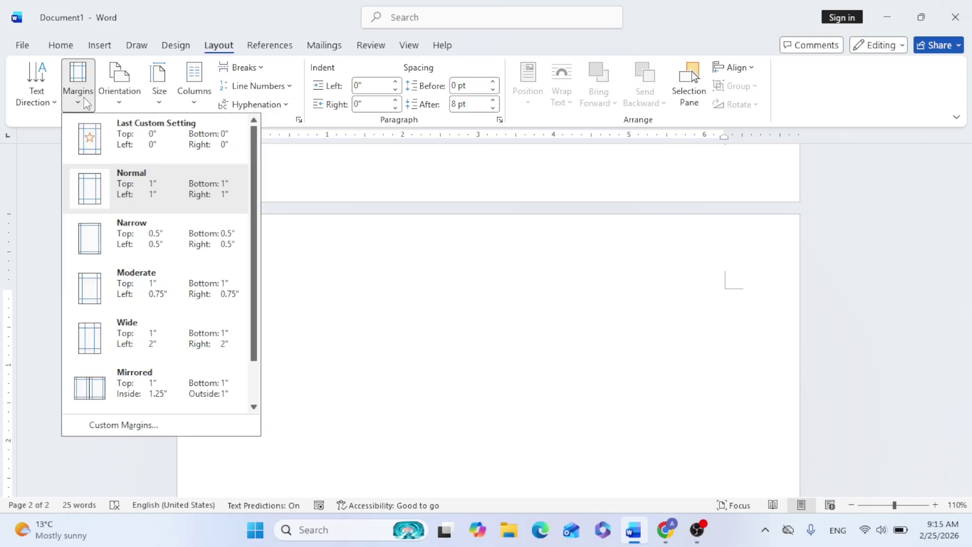
left_click(156, 243)
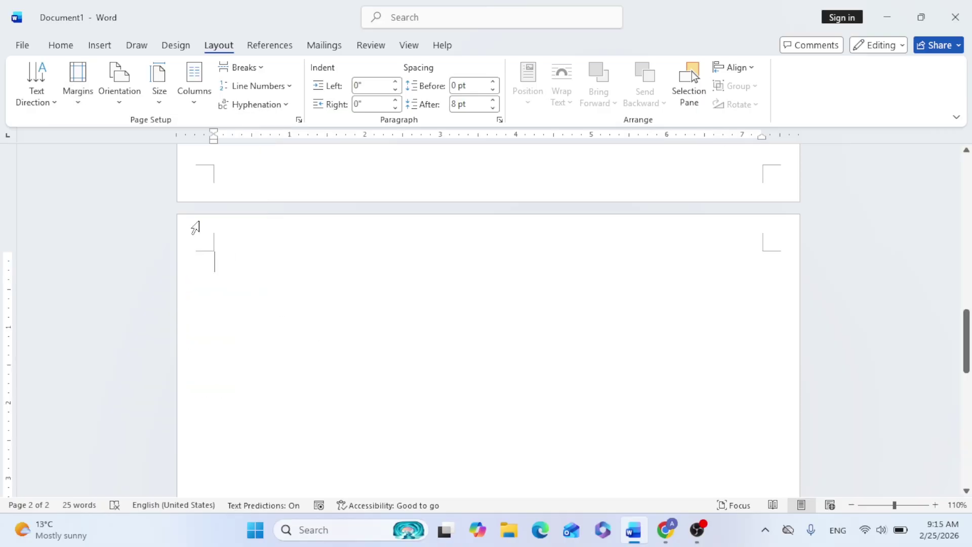
left_click(78, 96)
left_click(157, 193)
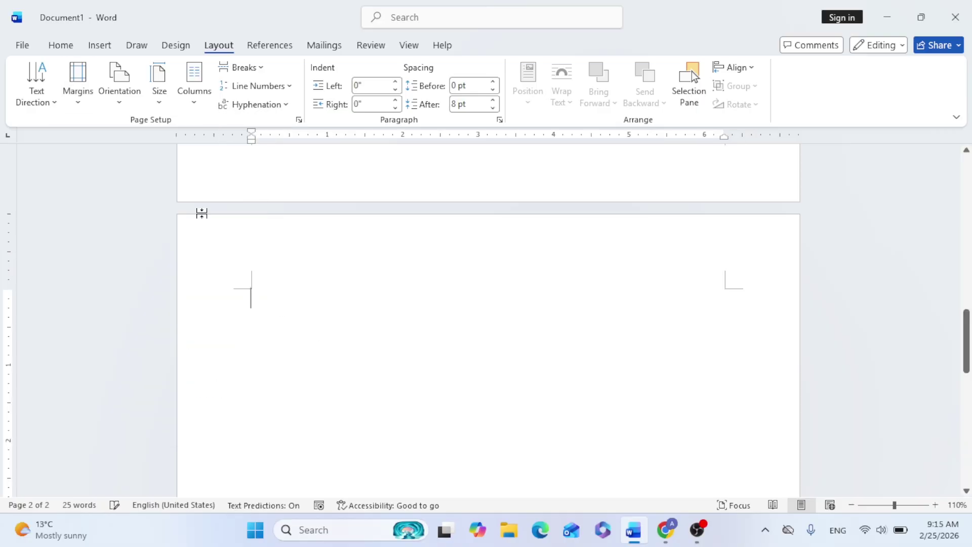
left_click(99, 45)
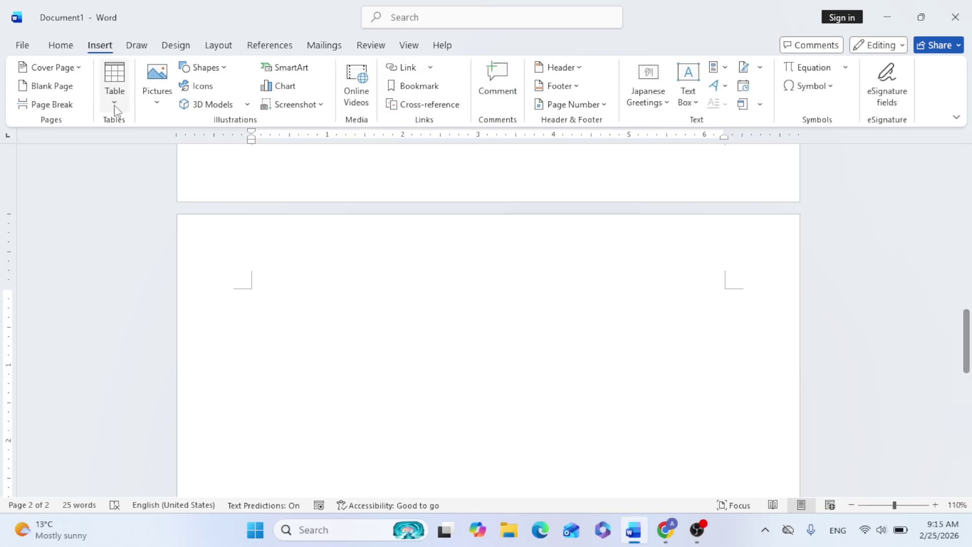
Insert a 5-column by 5-row table through the Insert Table dialog, entering 5 rows
left_click(115, 102)
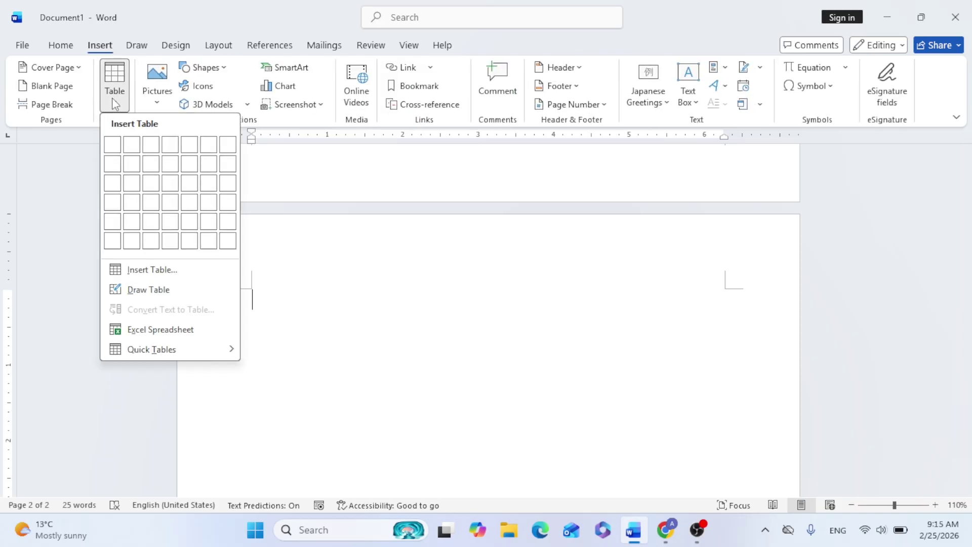
left_click(152, 269)
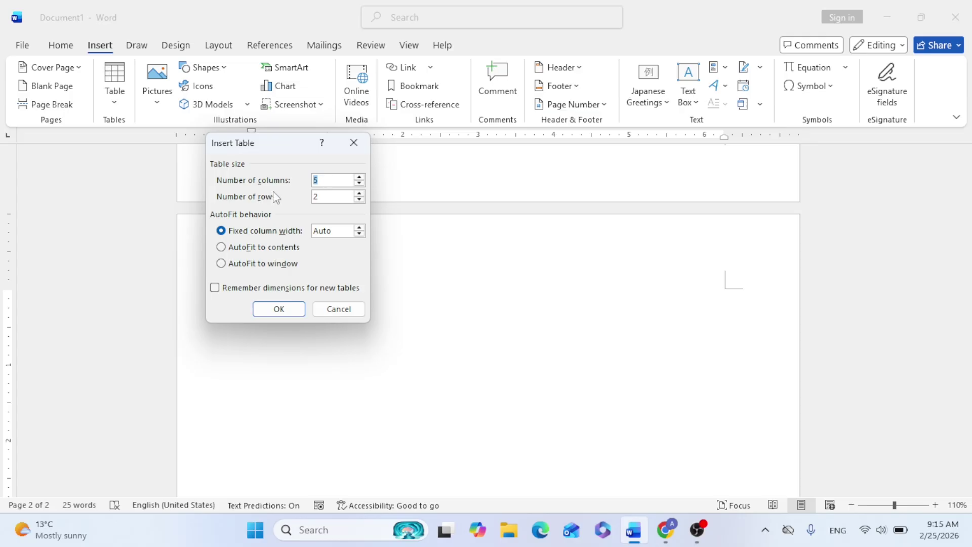
key("Tab")
type("5")
left_click(279, 309)
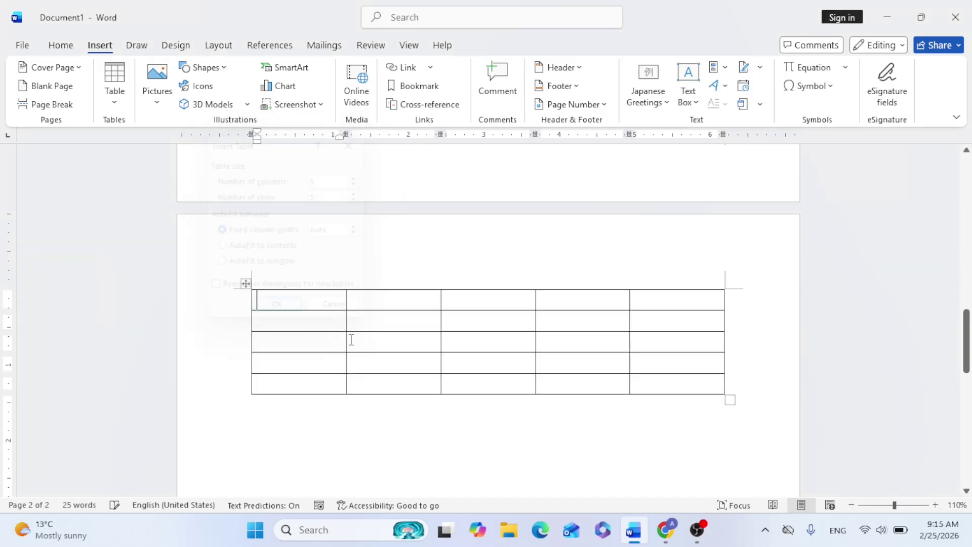
scroll(497, 344, "down", 3)
scroll(497, 344, "up", 3)
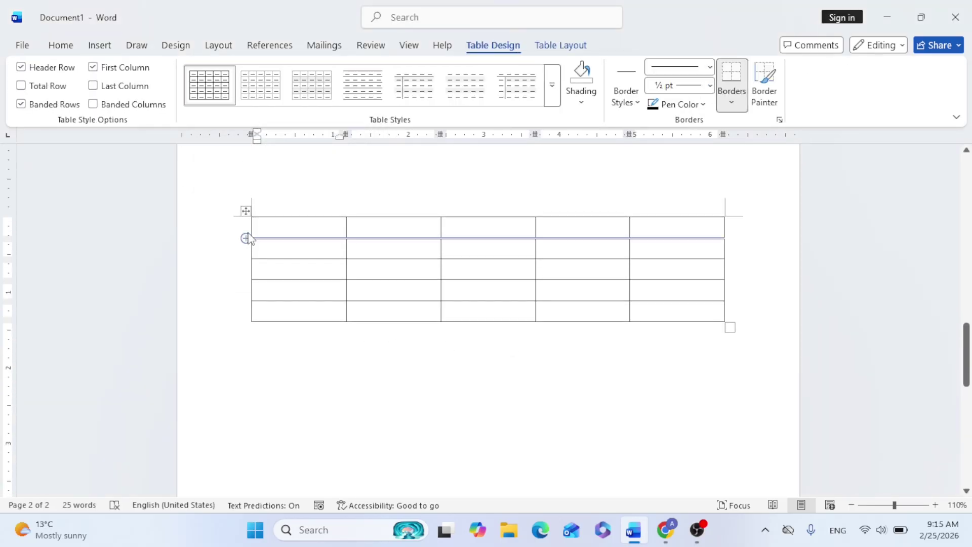
Extend the table leftward, narrow the first column, and widen the second and third columns
left_click_drag(252, 227, 215, 228)
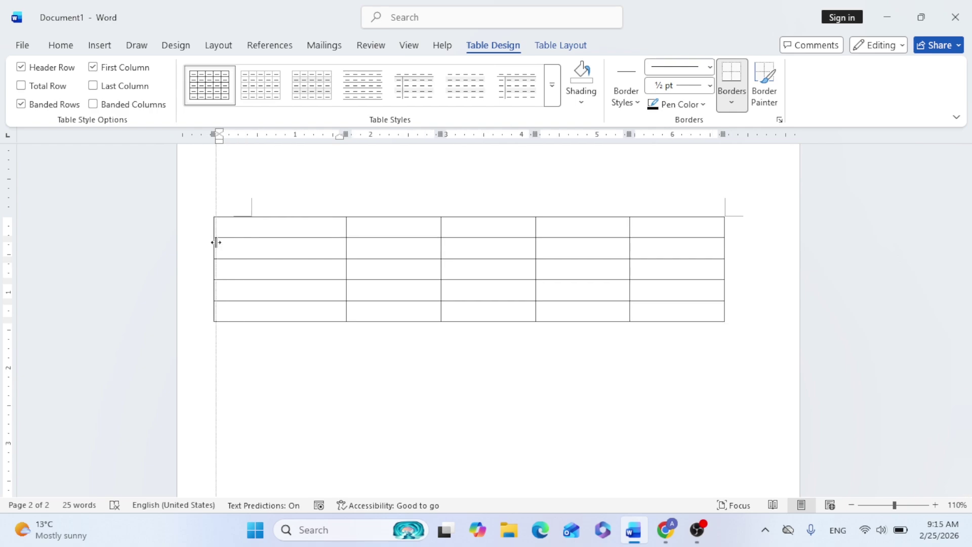
left_click_drag(345, 229, 271, 247)
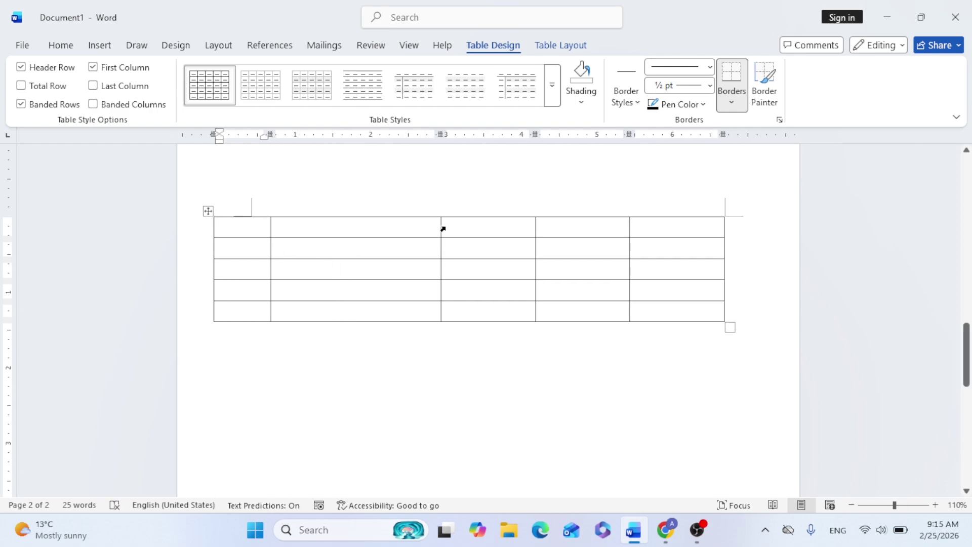
left_click_drag(441, 228, 653, 248)
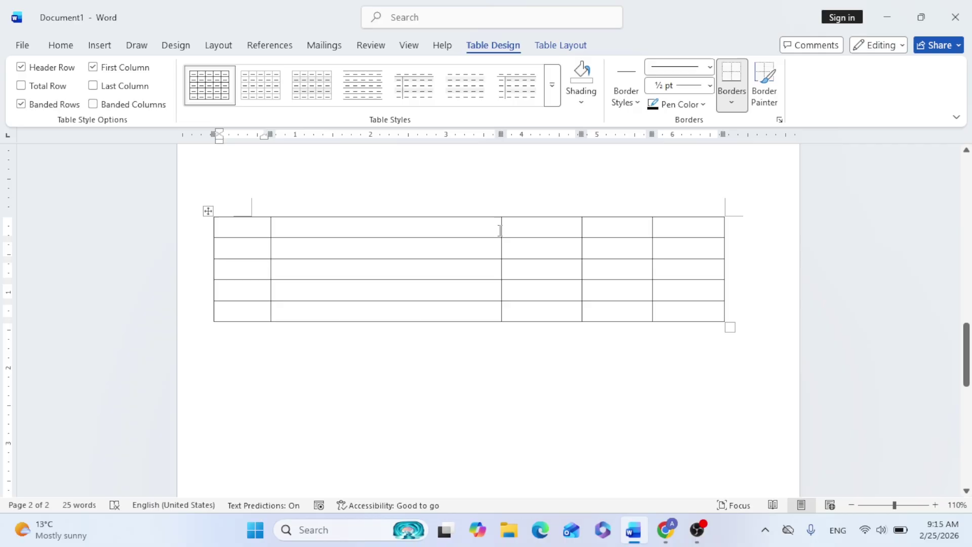
left_click_drag(501, 230, 596, 268)
Make the first, second and fourth table rows much taller and adjust the remaining row heights
scroll(385, 238, "down", 1)
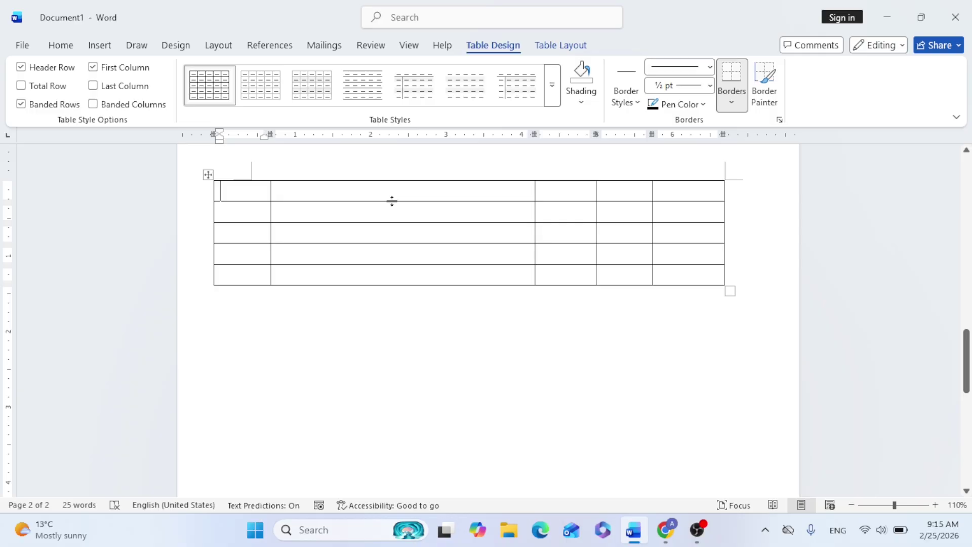
left_click_drag(392, 201, 406, 271)
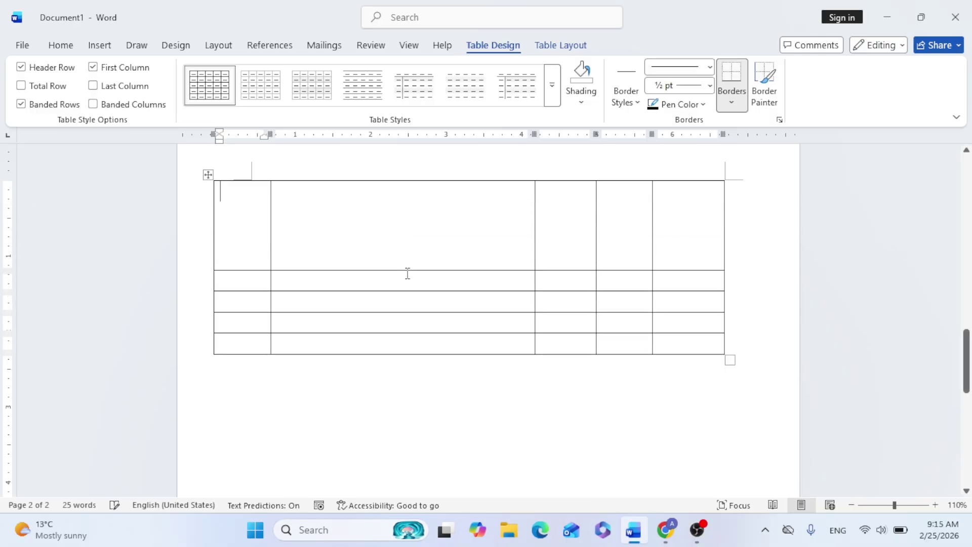
scroll(406, 272, "down", 2)
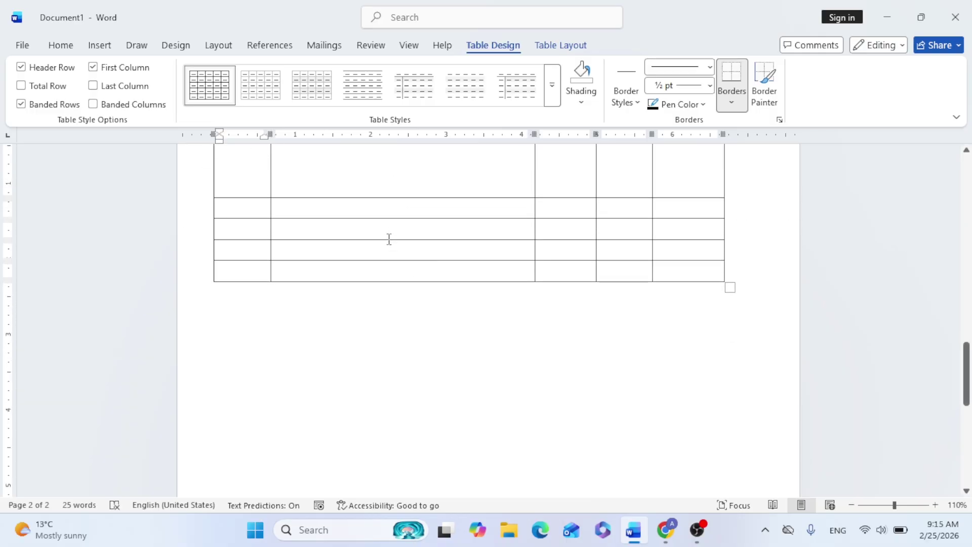
left_click_drag(389, 241, 423, 456)
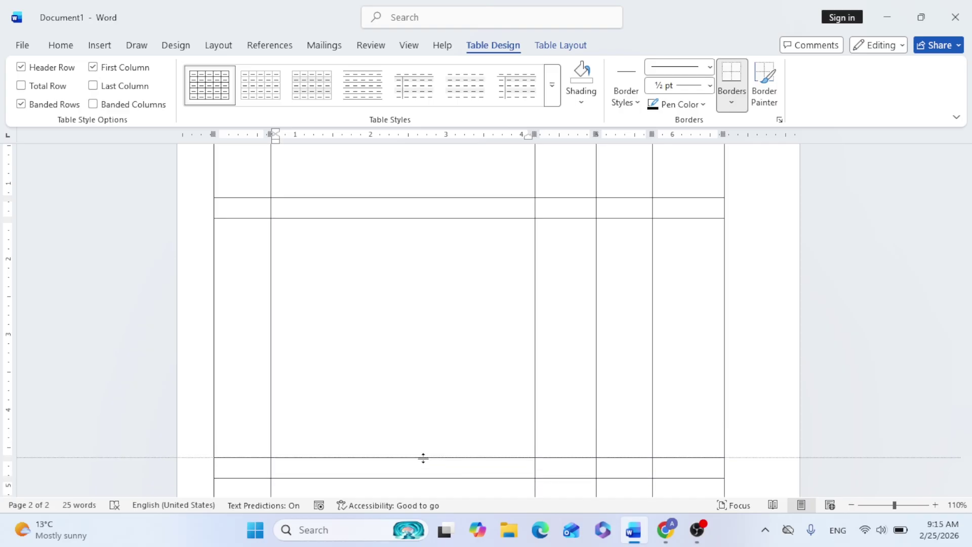
scroll(475, 359, "down", 1)
scroll(475, 359, "down", 2)
left_click_drag(438, 313, 445, 338)
scroll(449, 326, "down", 3)
left_click_drag(454, 253, 469, 366)
scroll(445, 285, "up", 3)
scroll(445, 284, "up", 5)
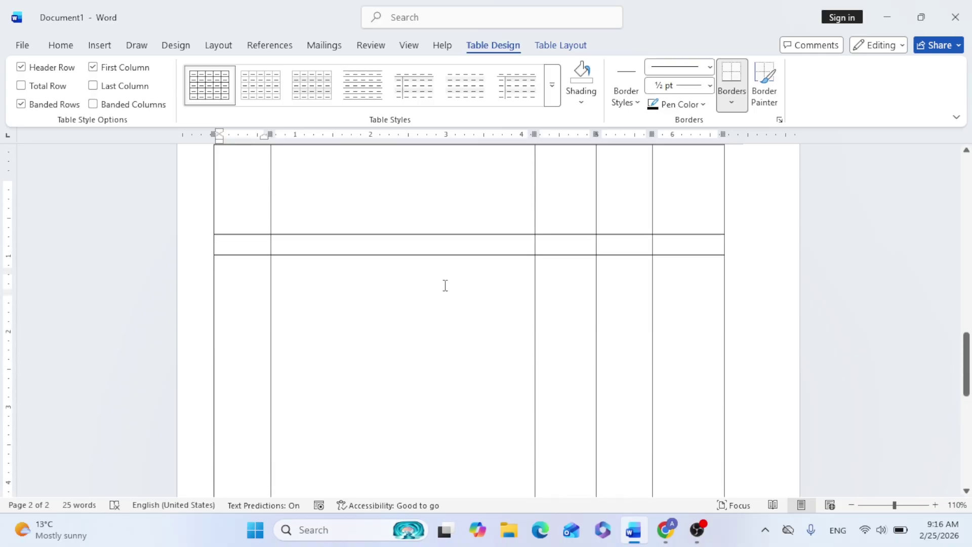
left_click_drag(253, 328, 676, 330)
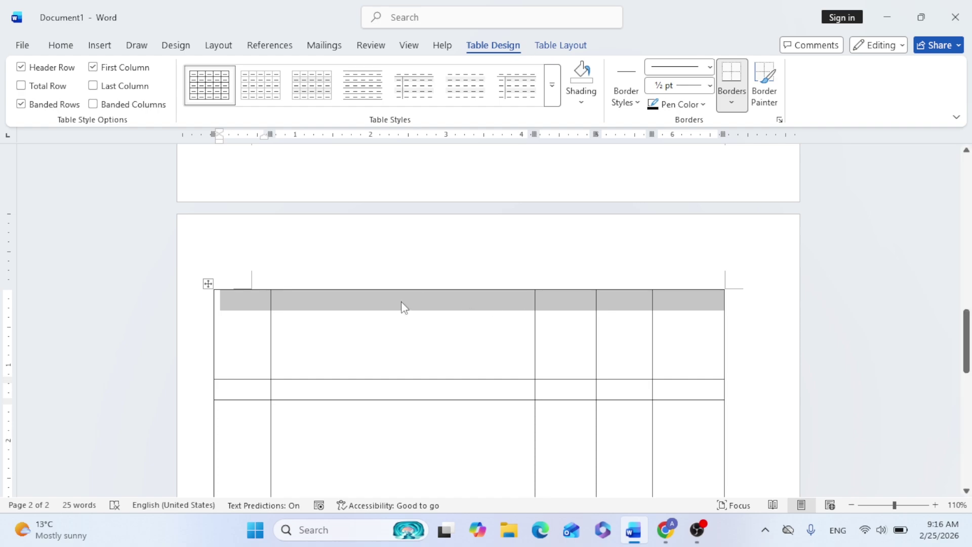
Merge the top row into one cell and erase partitions to merge the wide lower-row cells
left_click(561, 46)
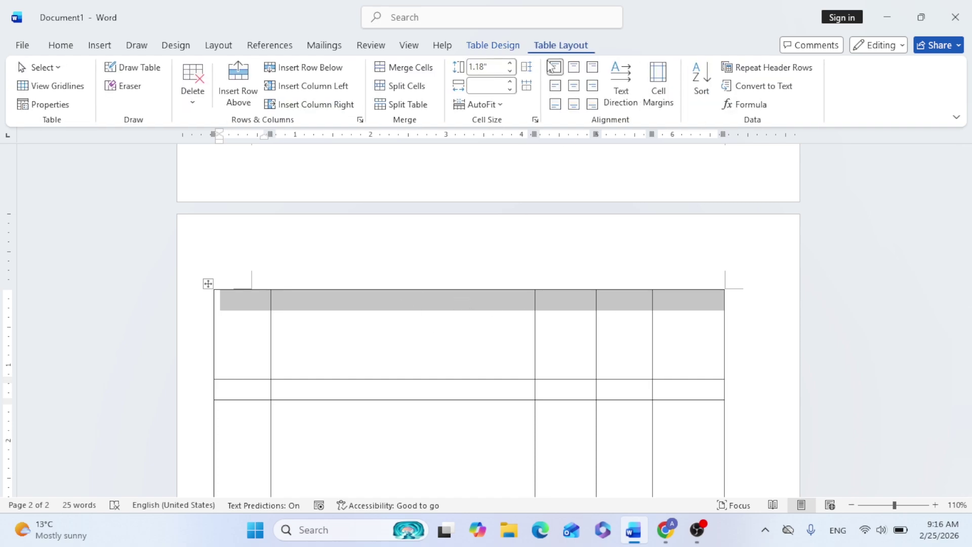
left_click(420, 69)
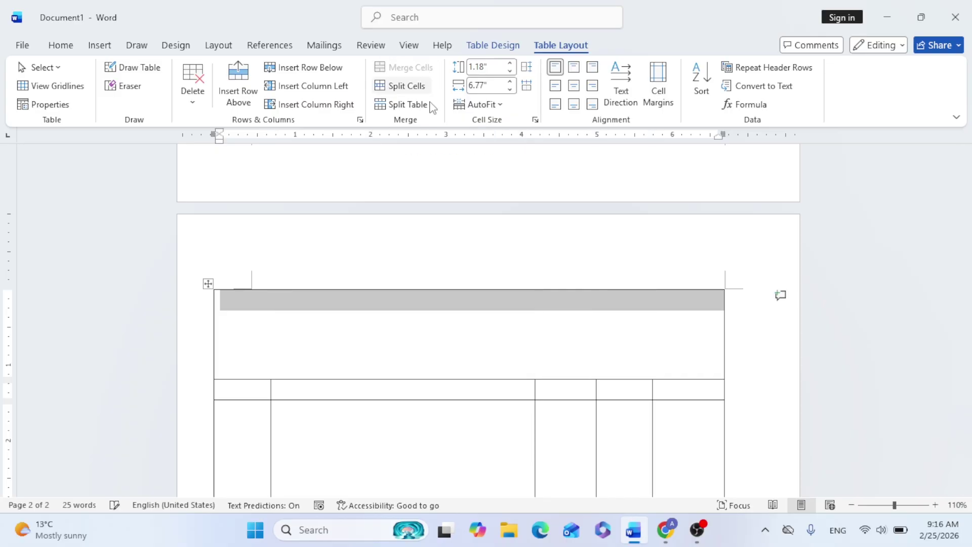
left_click(438, 343)
scroll(438, 342, "down", 10)
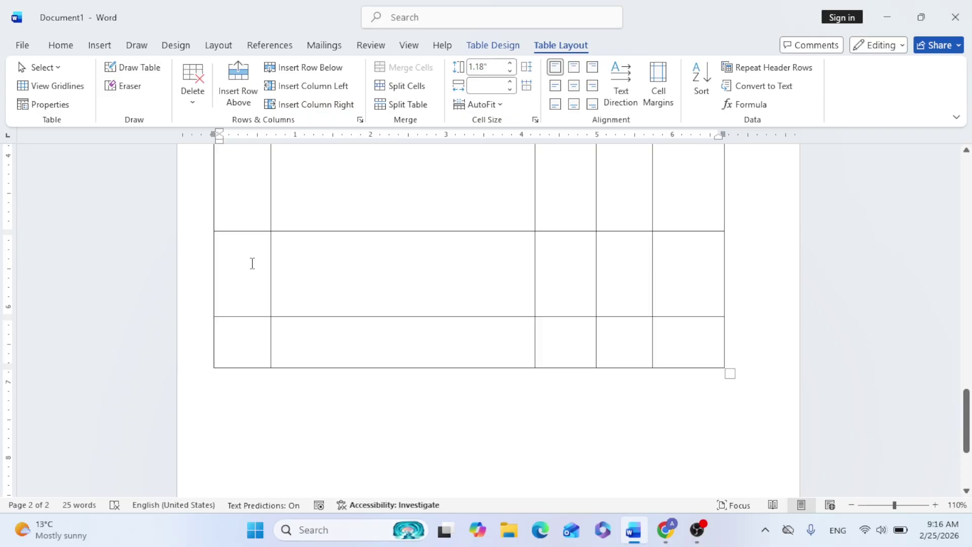
left_click(130, 86)
mouse_move(246, 269)
left_mouse_down()
mouse_move(416, 256)
mouse_move(554, 261)
left_mouse_up()
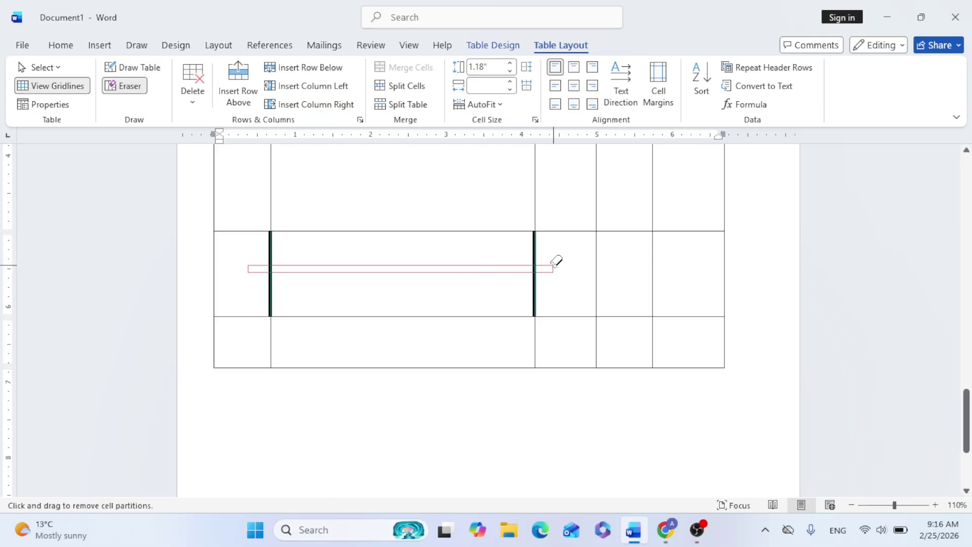
scroll(461, 288, "up", 2)
scroll(462, 288, "down", 4)
left_click_drag(269, 277, 672, 282)
scroll(672, 282, "up", 5)
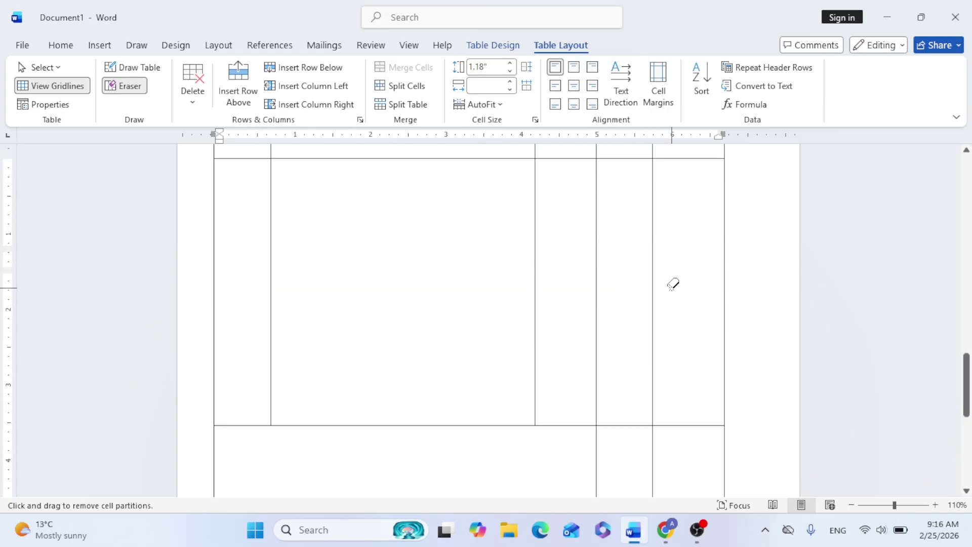
Draw three row lines across the right two columns to create small totals rows
left_click(139, 67)
scroll(703, 325, "down", 6)
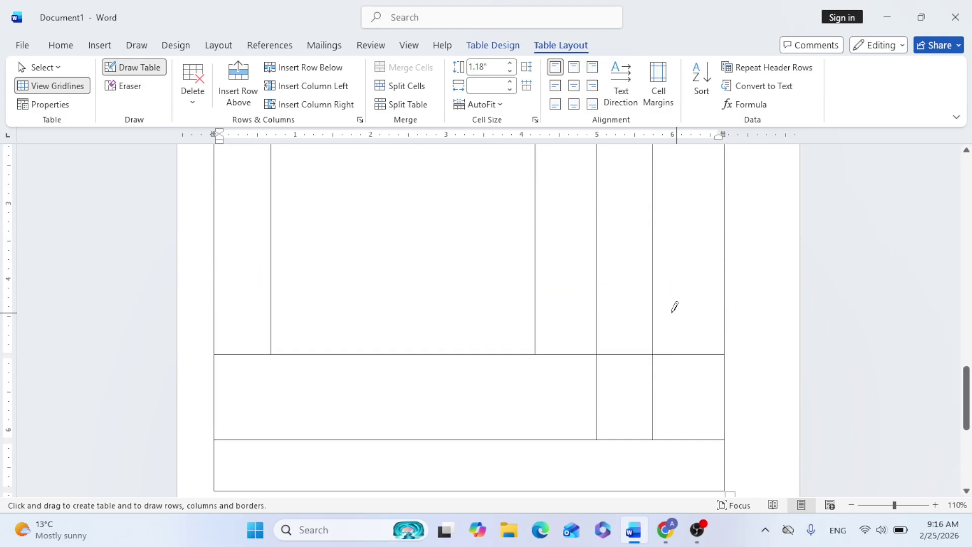
left_click_drag(601, 256, 719, 257)
left_click_drag(596, 284, 729, 282)
left_click_drag(599, 304, 719, 303)
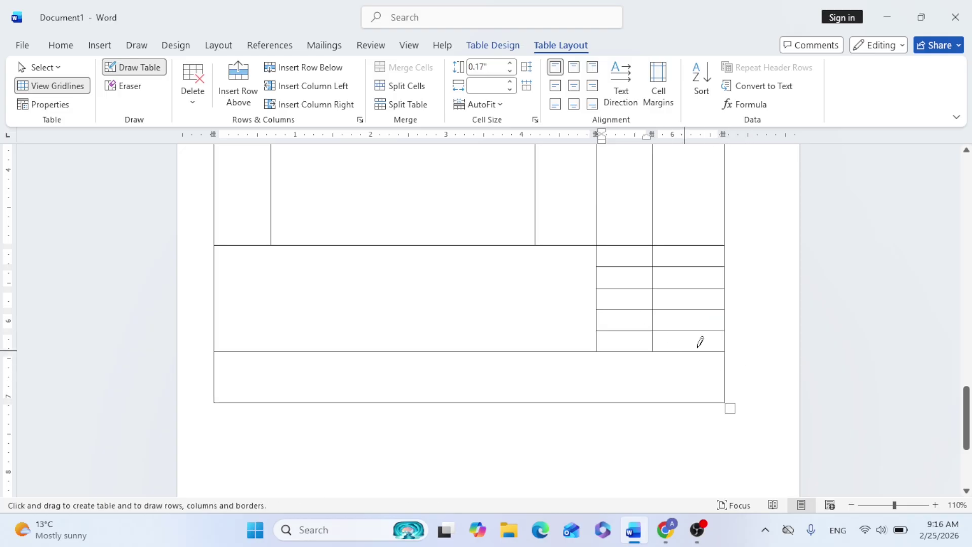
scroll(539, 273, "up", 5)
scroll(527, 275, "up", 5)
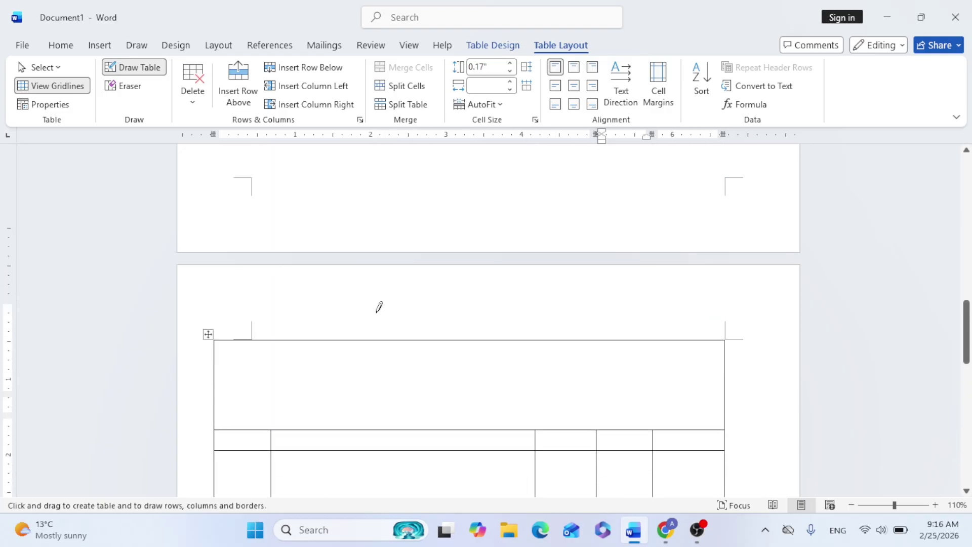
Type the heading ABC COMPANY PVT.LTD with the company address and phone number below it
scroll(379, 306, "down", 3)
left_click(135, 68)
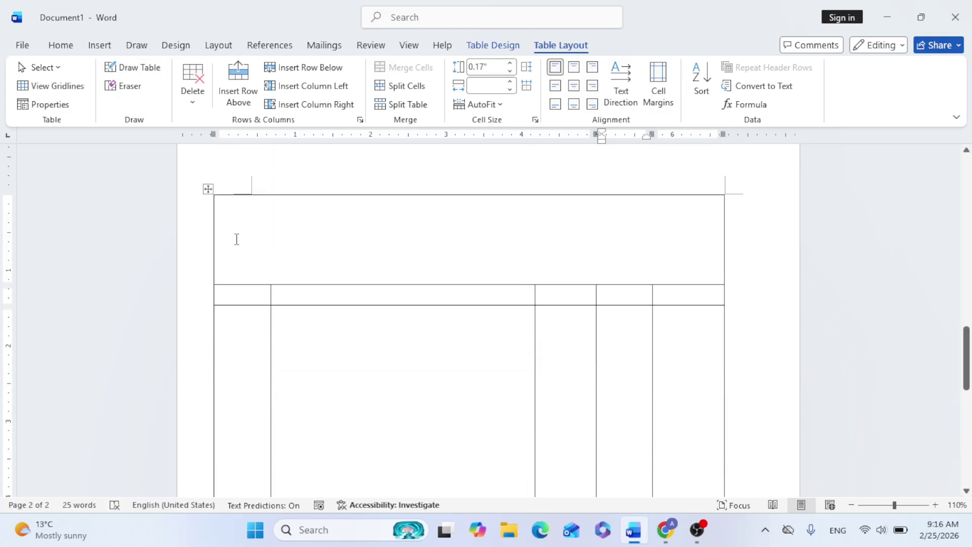
left_click(284, 227)
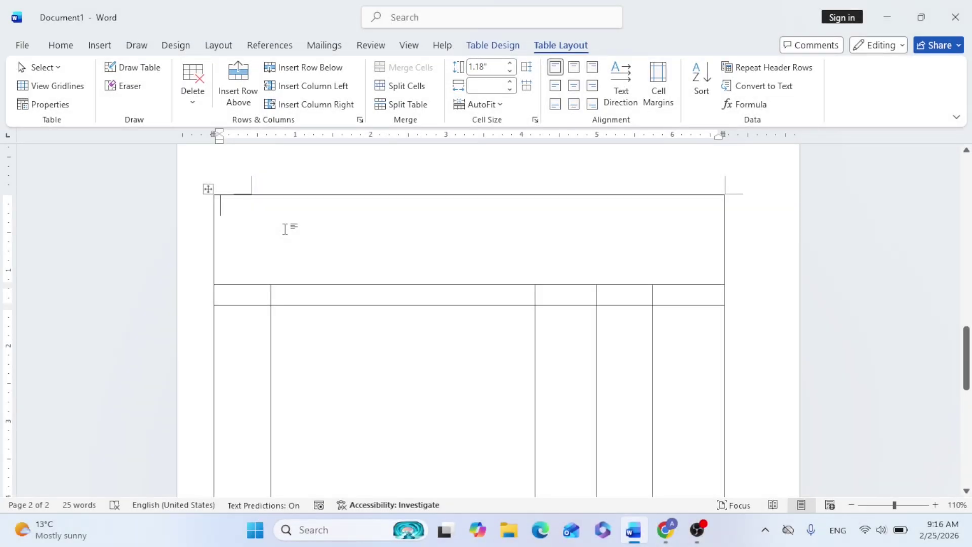
type("ABC COMPANY PVT.LTD")
key("Return")
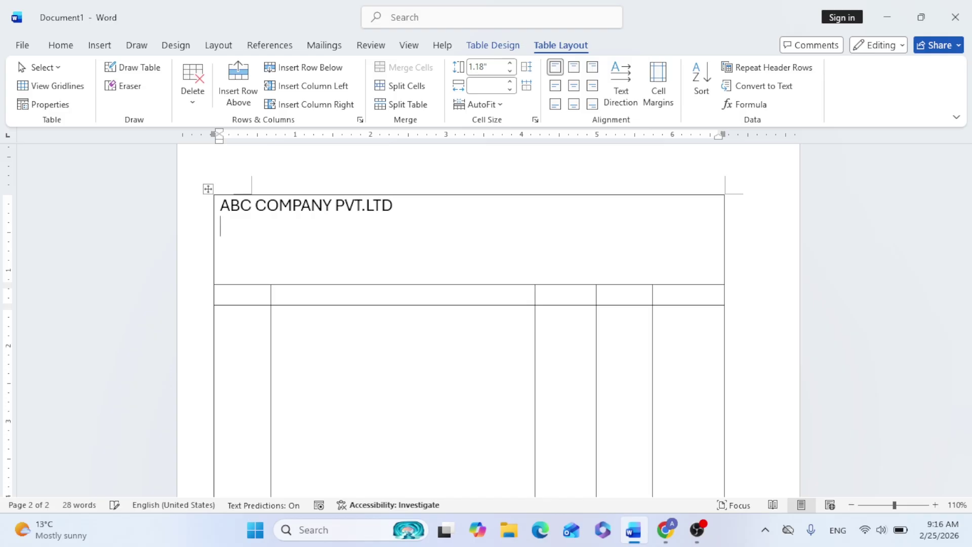
type("Kathmandu,")
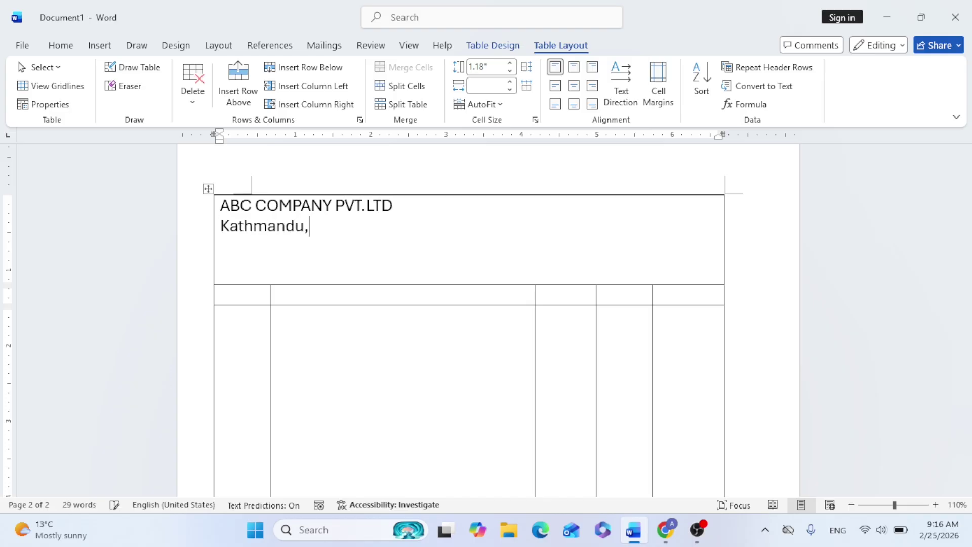
type(" Balaju-16,")
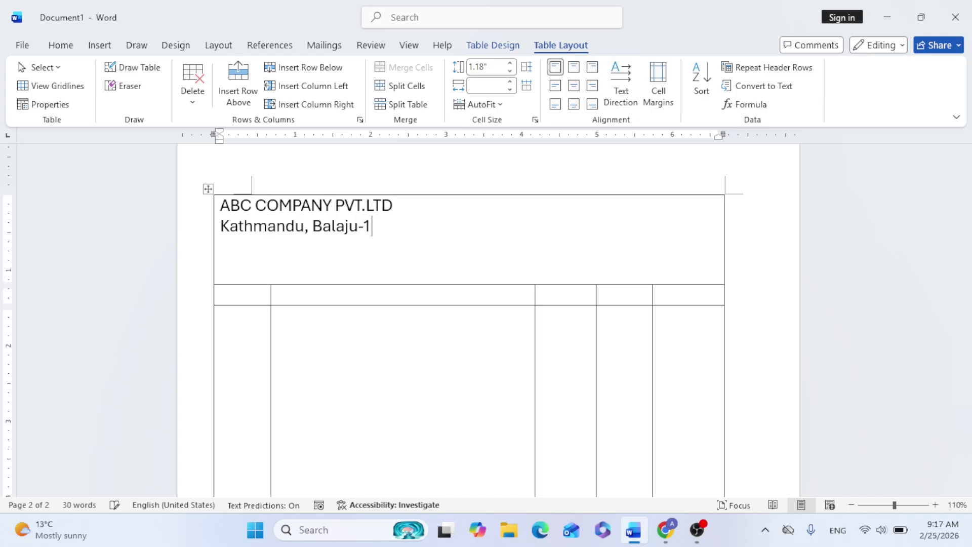
key("Return")
type("ph: 01-49734")
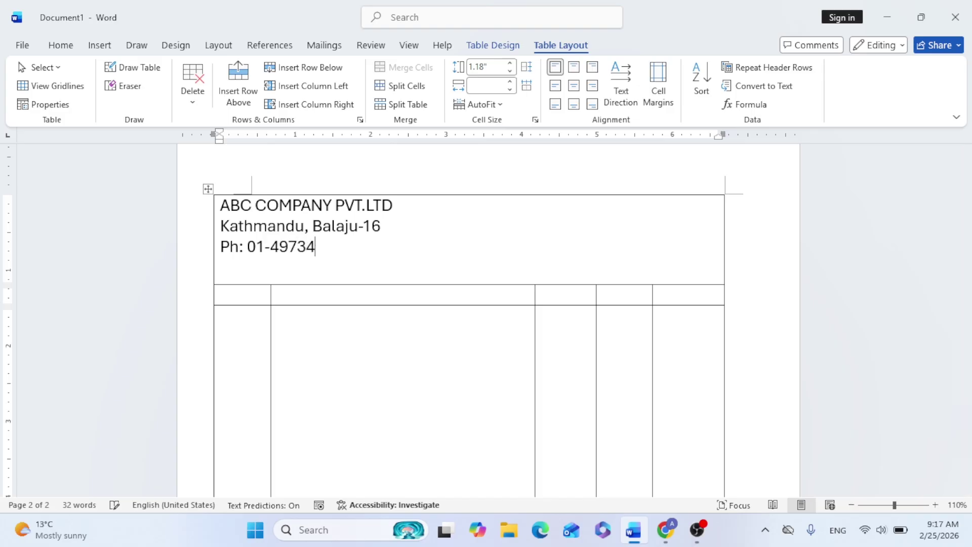
type("6C")
key("BackSpace")
Add the WhatsApp number, the e-mail address and a dotted 'Invoice no:' line
type("What'")
type("sup: ")
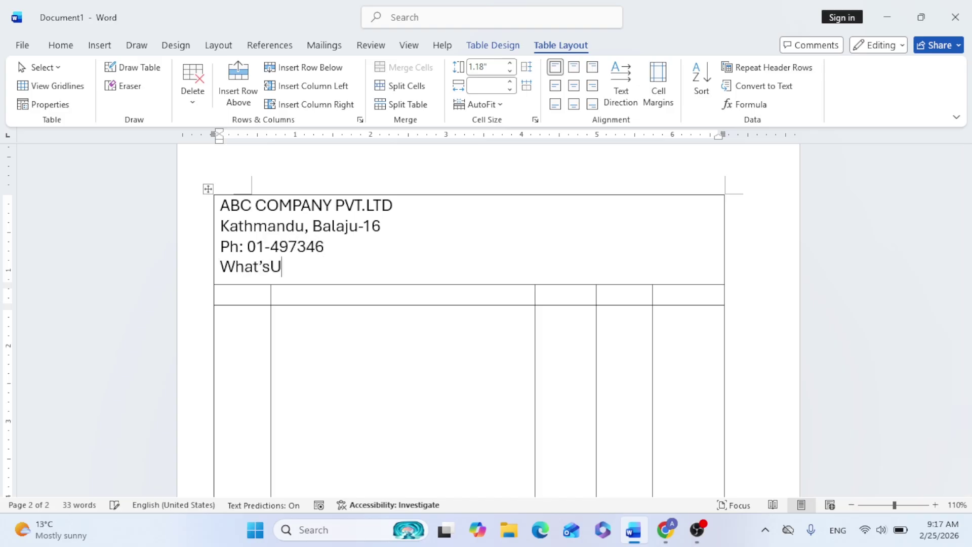
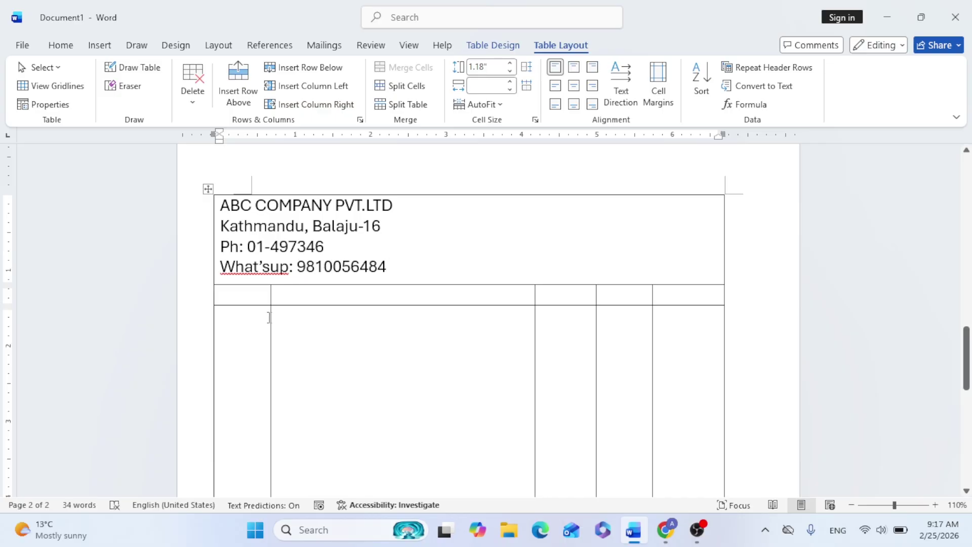
left_click(272, 266)
left_click(410, 262)
key("Return")
type("e-mail:")
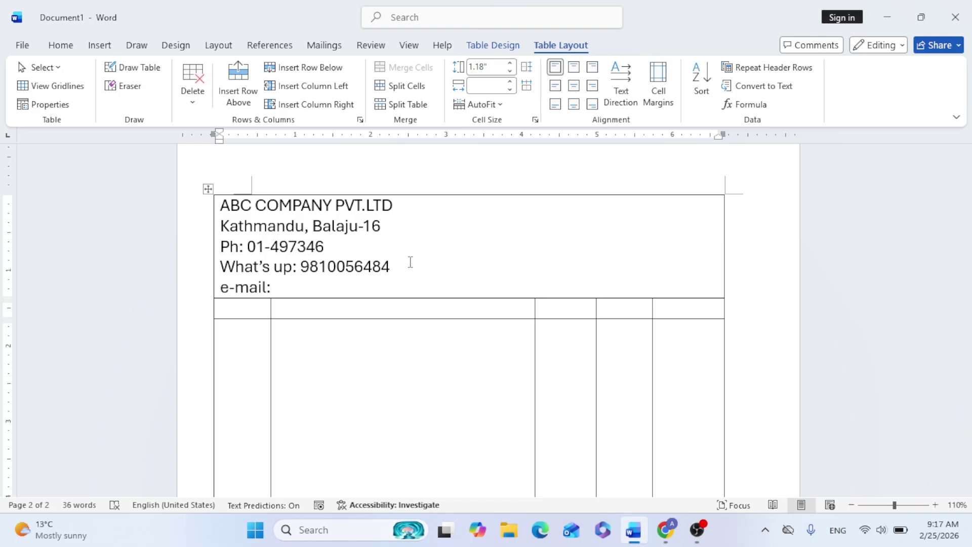
type(" Anil")
key("BackSpace")
key("BackSpace")
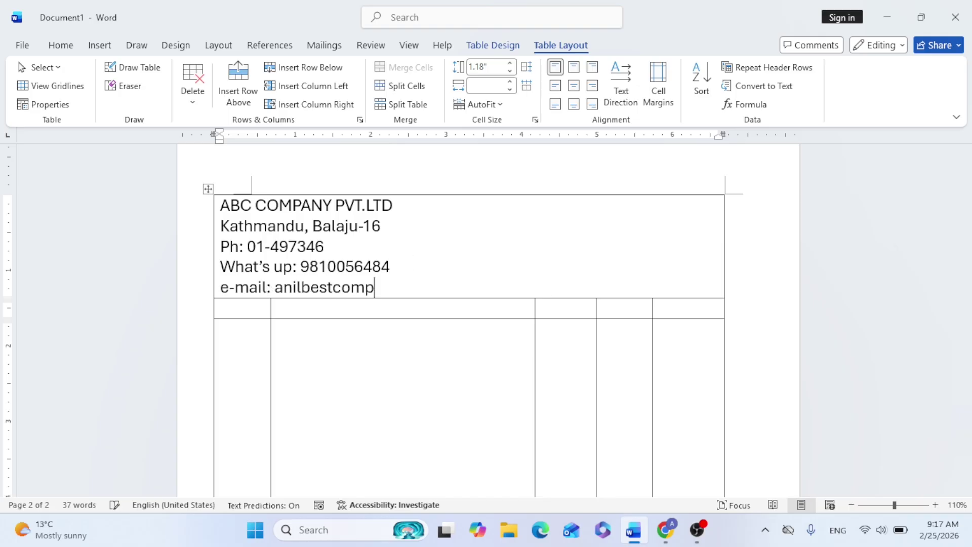
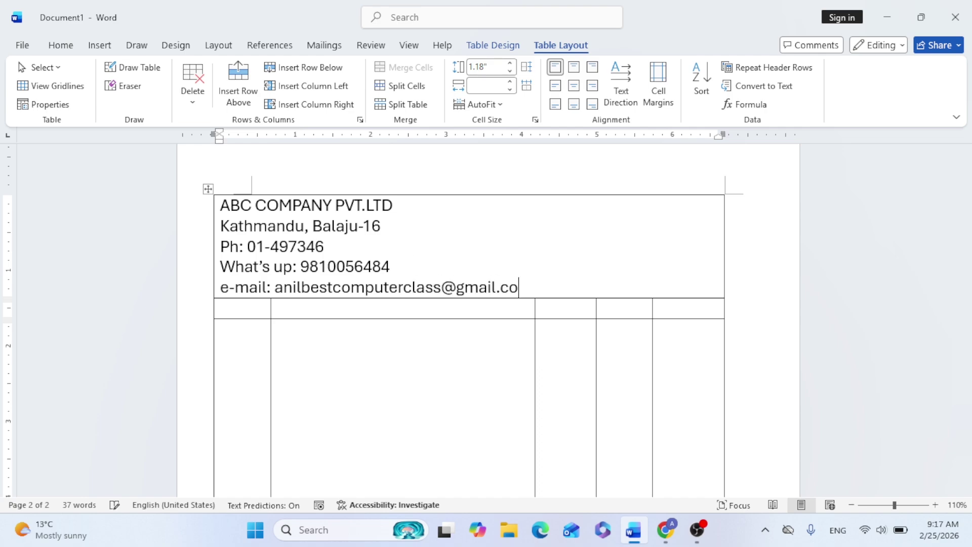
key("Return")
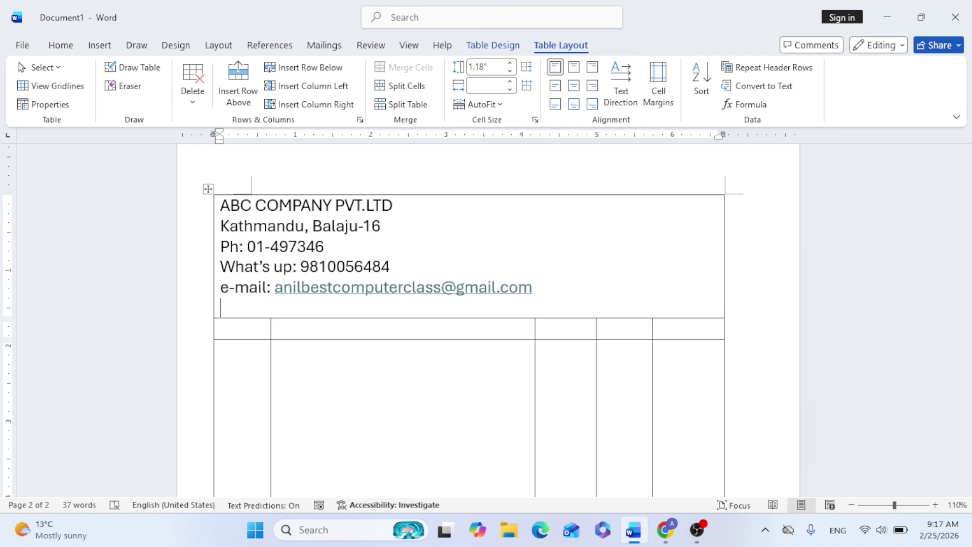
type("Invoce")
key("BackSpace")
key("BackSpace")
key("BackSpace")
type("oice no: ")
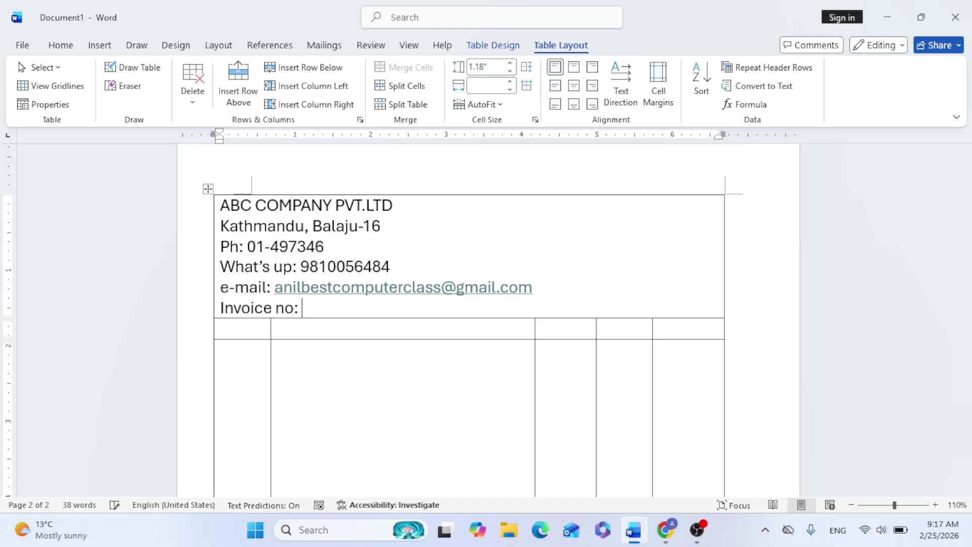
type(".............")
key("Return")
key("Down")
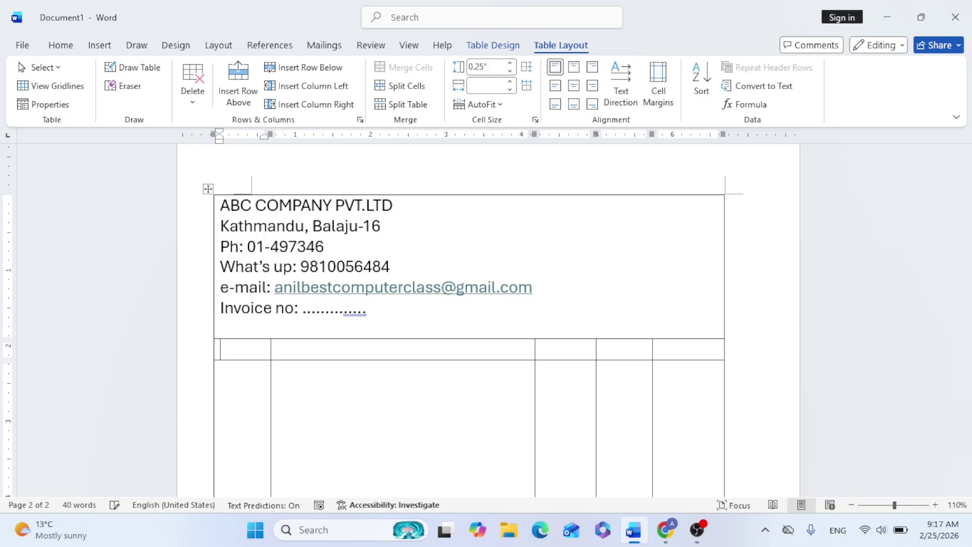
Add a right-aligned dotted Date line and a 'tax Invoice no:' line under Invoice no
left_click(393, 321)
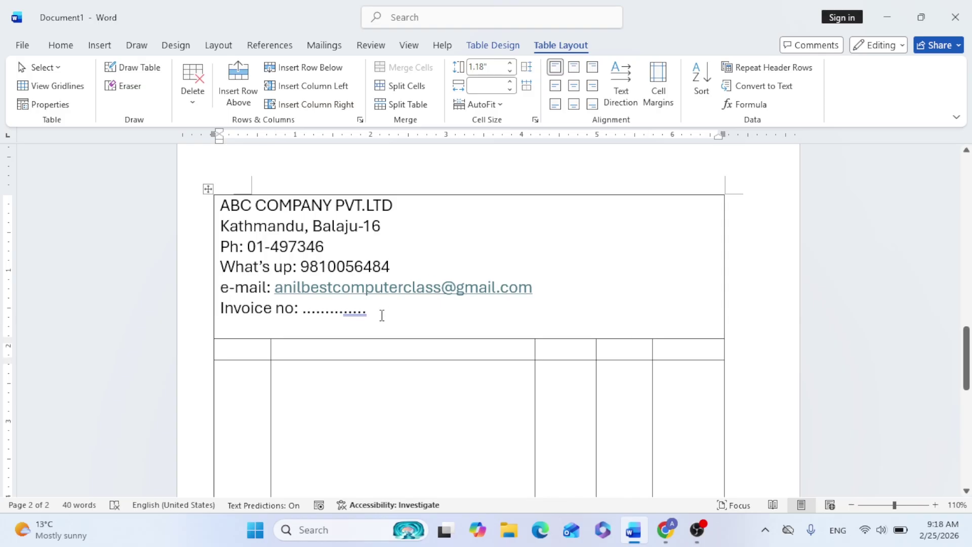
key("ctrl+r")
type("Date: ......................")
key("Return")
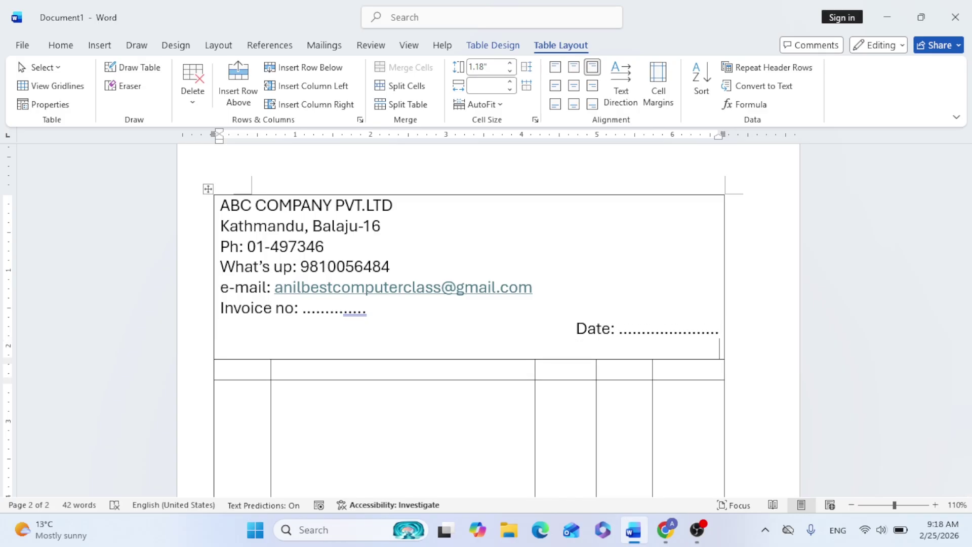
key("ctrl+l")
type("B")
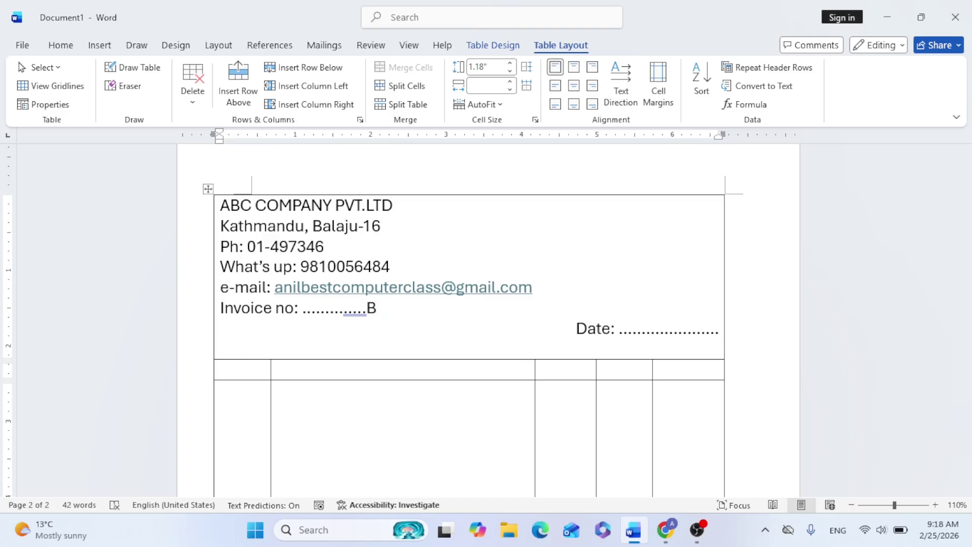
key("BackSpace")
key("Return")
type("tax Invoice no:")
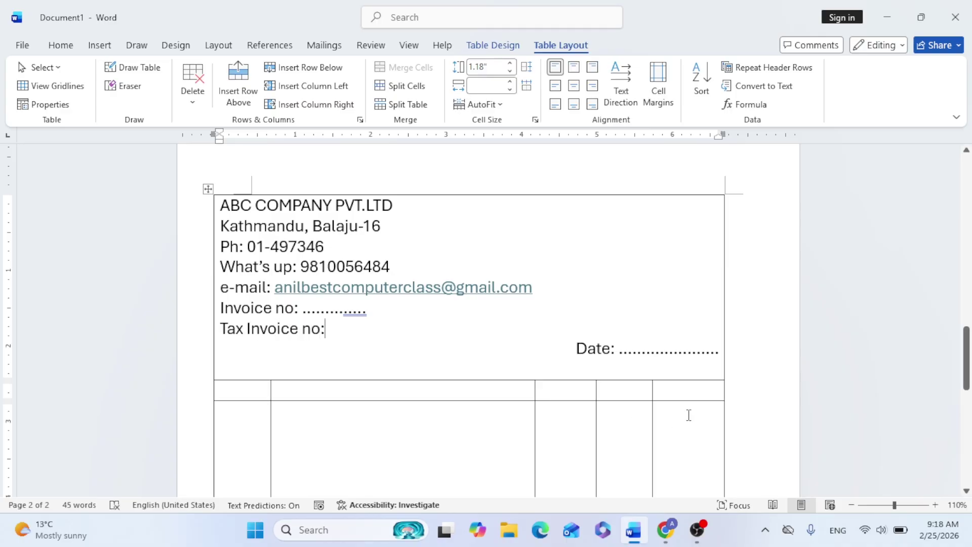
Add dotted Buyer's name, Buyer's Address with Mo:, and Buyer's e-mail with Pan no. lines
left_click(720, 350)
key("Return")
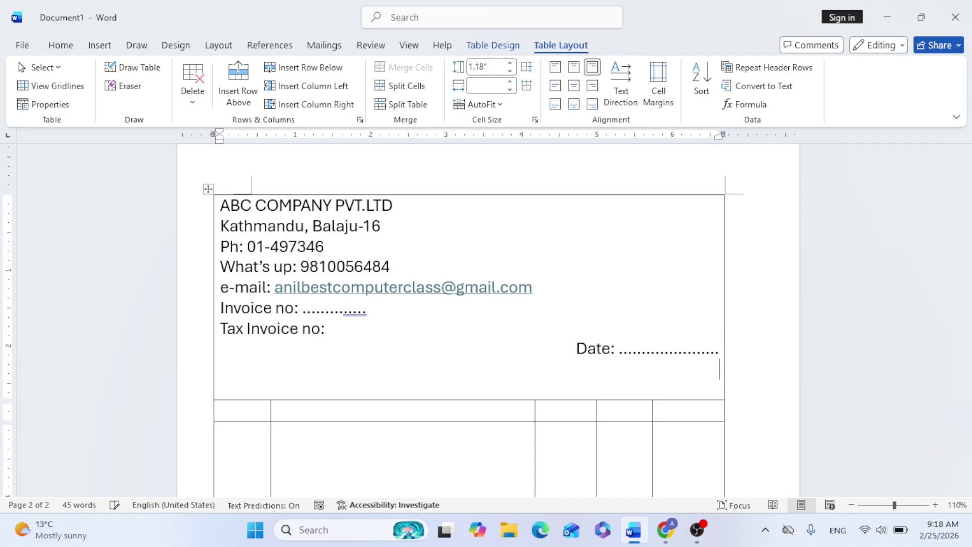
key("ctrl+l")
type("Buyer's name: .................................................................................")
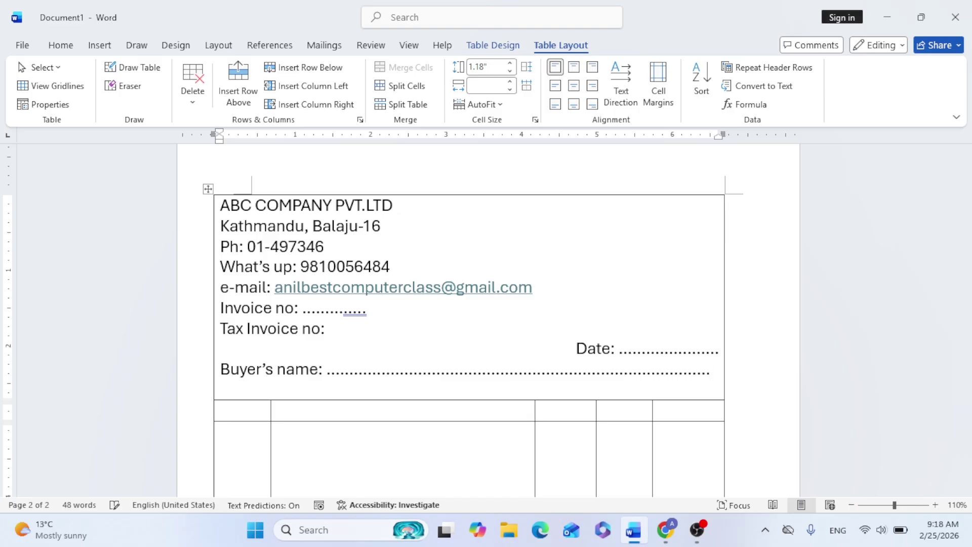
key("Return")
type("Buy")
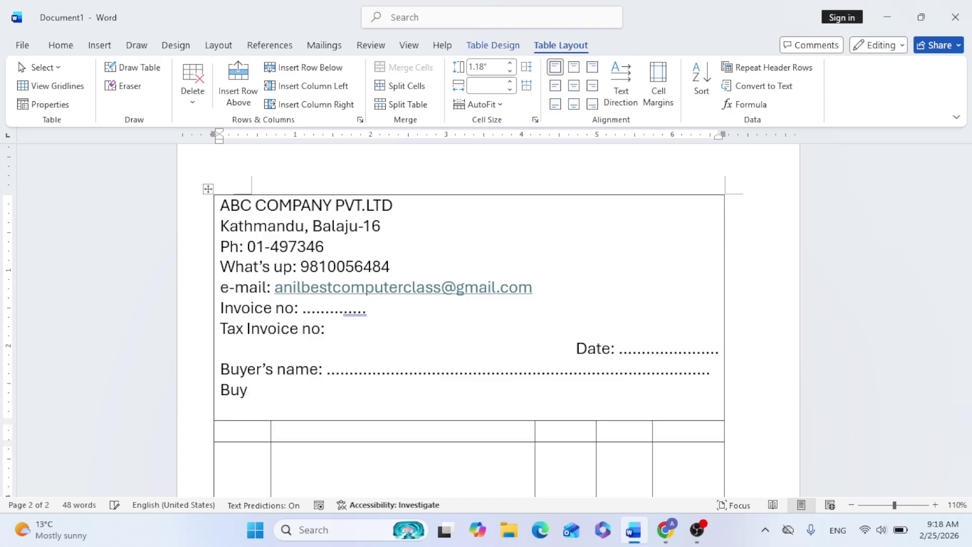
type("er's Address ...............................................")
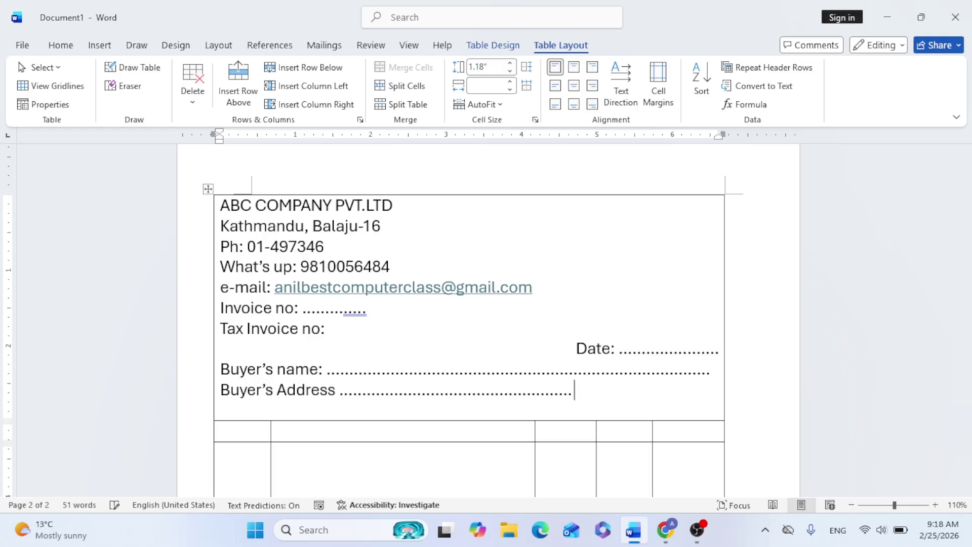
type(" Mo: ......................")
key("Return")
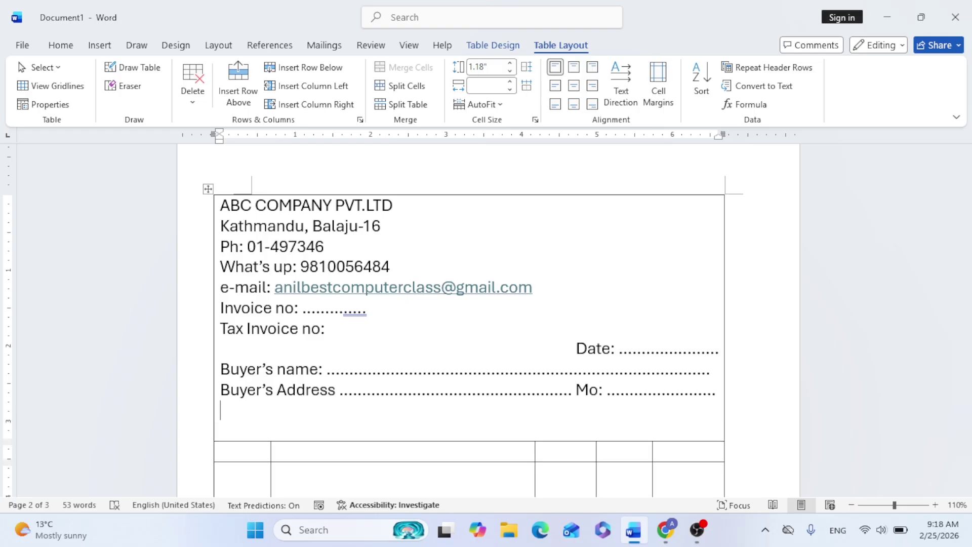
type("Buyer's e-mail")
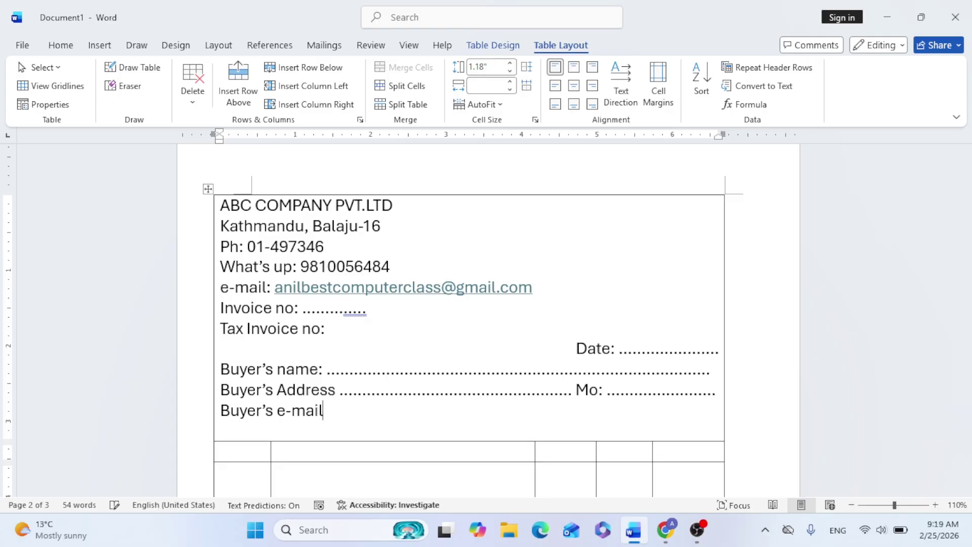
type(" .............................. Pan no..............")
key("Return")
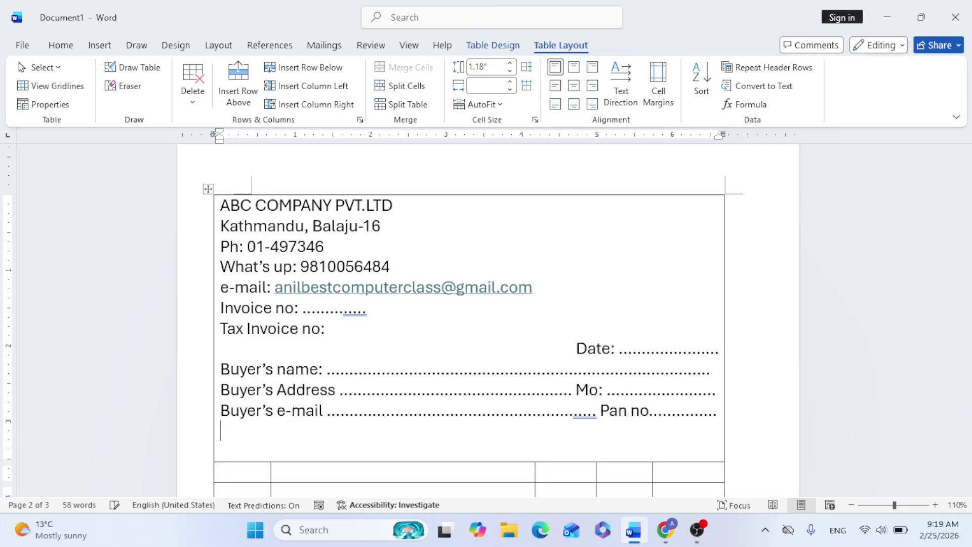
scroll(382, 360, "down", 2)
key("BackSpace")
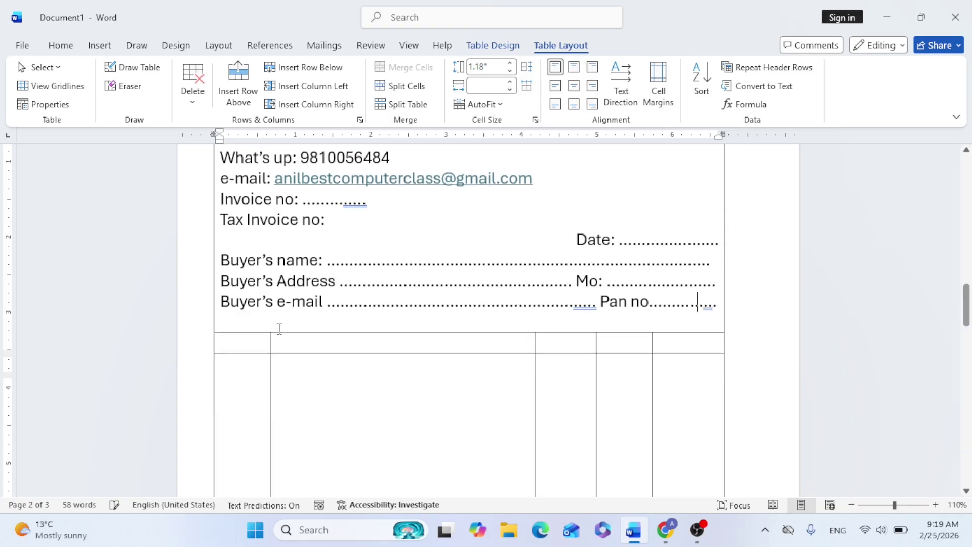
Fill the header cells with S.n, Particulars, Qty, Rate(rs) and Amount, then append (pcs) to Qty
left_click(252, 342)
type("S.n")
key("Tab")
type("Particulars")
key("Tab")
type("Qty")
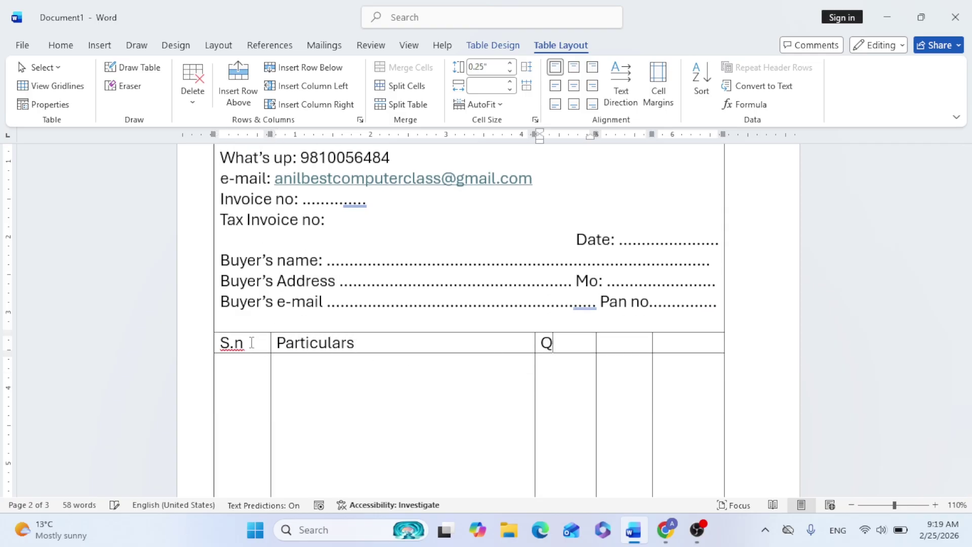
key("Tab")
type("Rate(")
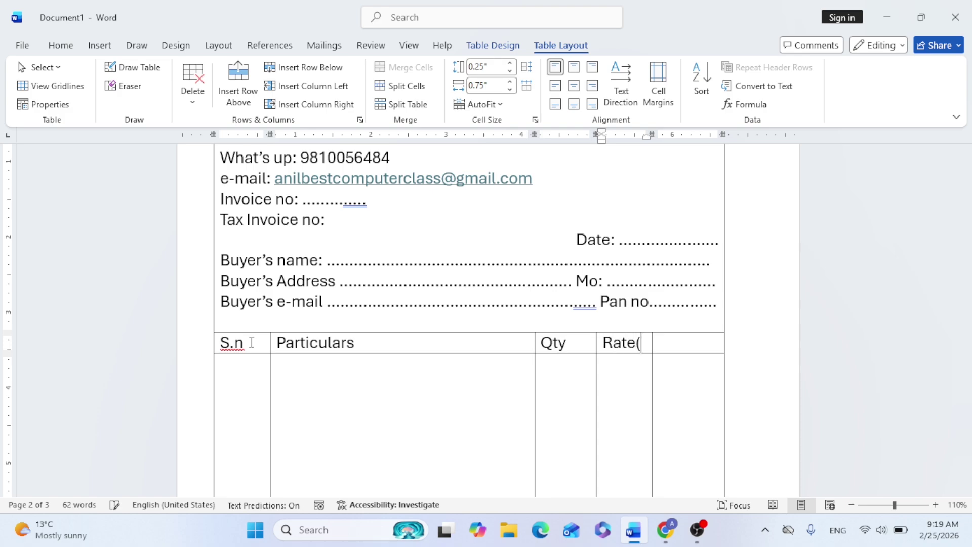
type("rs)")
key("Tab")
type("Amount")
left_click(559, 342)
type("(pcs)")
scroll(574, 367, "down", 2)
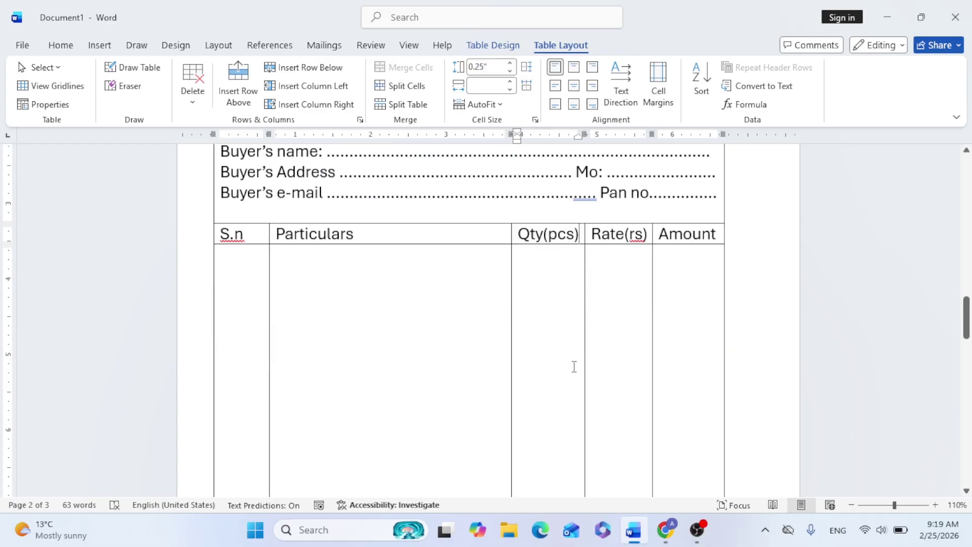
scroll(563, 332, "down", 5)
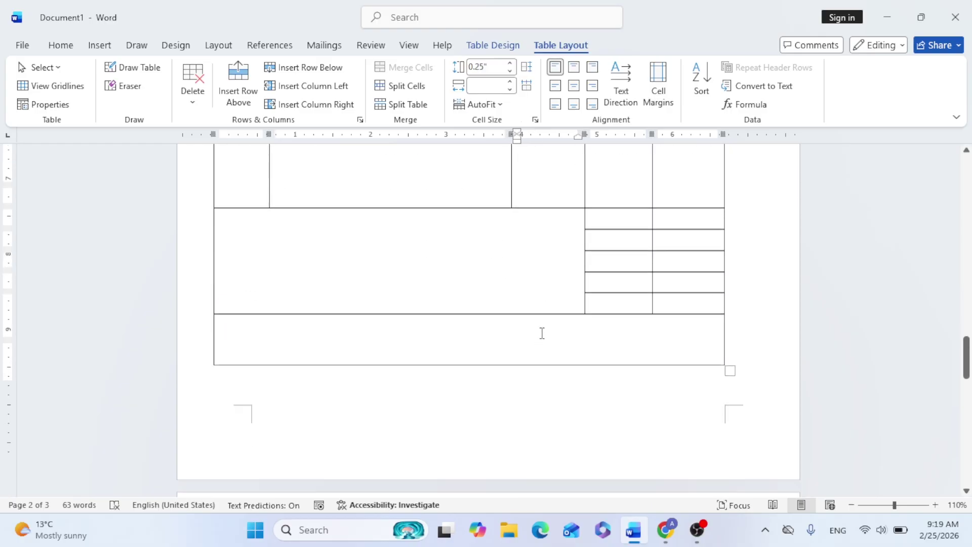
Type 'Amount in word' followed by dotted leader lines in the wide bottom-left cell
left_click(358, 226)
type("Amount i")
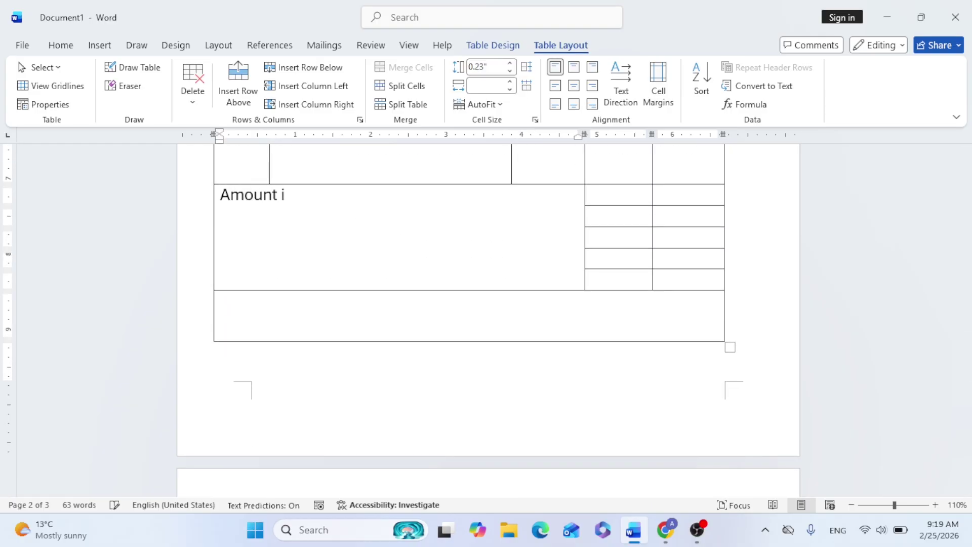
type("n word ............................................................................................")
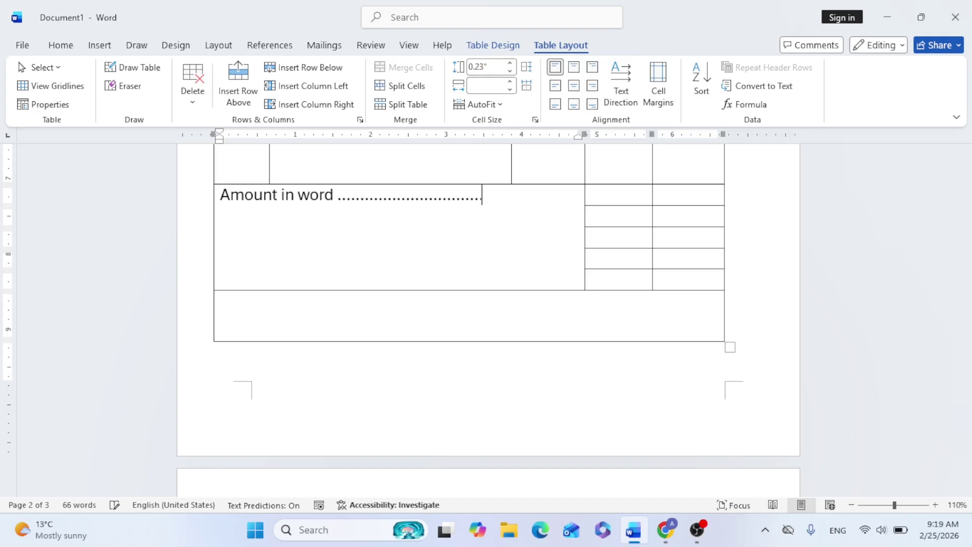
key("BackSpace")
key("BackSpace")
key("BackSpace")
key("BackSpace")
key("BackSpace")
key("BackSpace")
key("BackSpace")
key("BackSpace")
key("BackSpace")
key("BackSpace")
key("BackSpace")
key("BackSpace")
key("BackSpace")
key("BackSpace")
key("BackSpace")
key("BackSpace")
key("BackSpace")
key("BackSpace")
key("BackSpace")
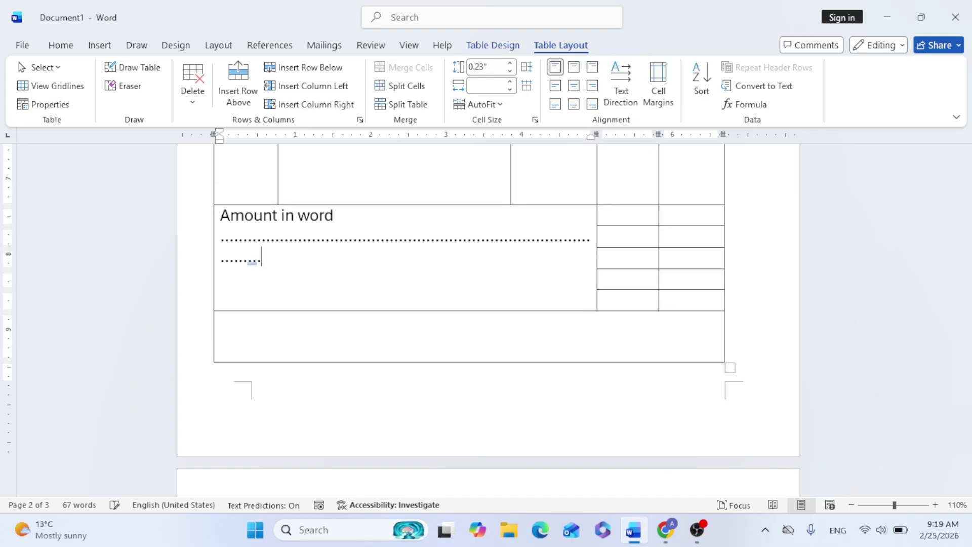
type(".............................................................")
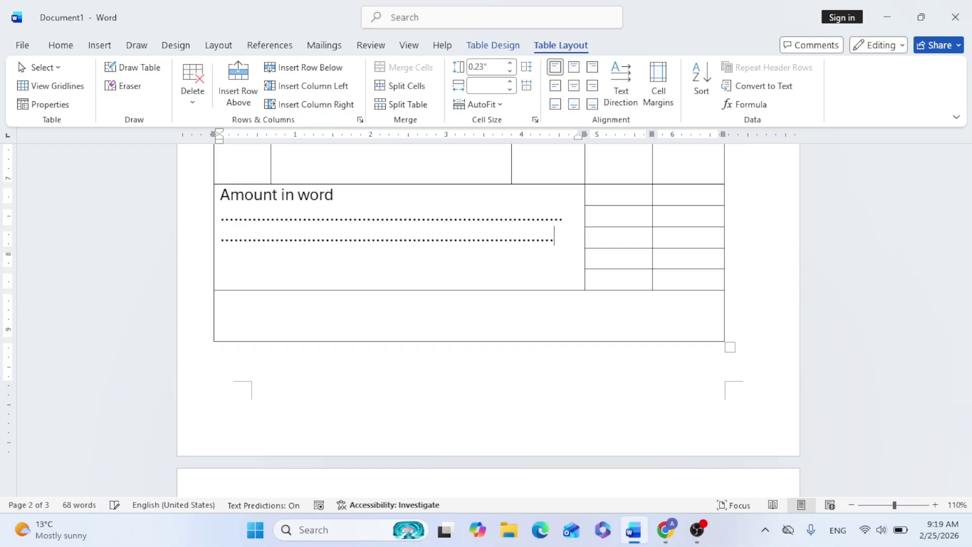
type("..........................")
Enter Amount, Dis%, Gross and Vat 13% down the right-hand totals column cells
left_click(627, 199)
type("AMount")
key("Down")
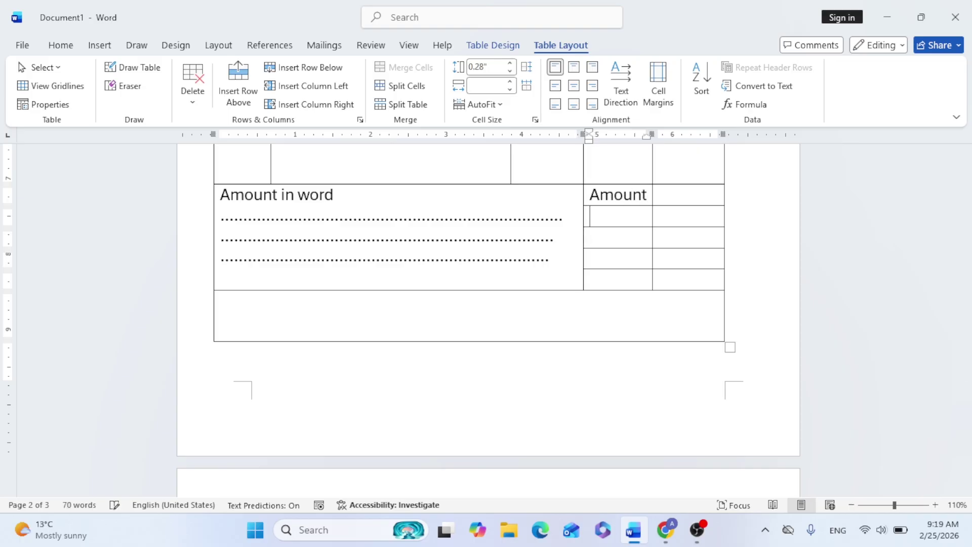
type("Dis%")
key("Down")
type("G")
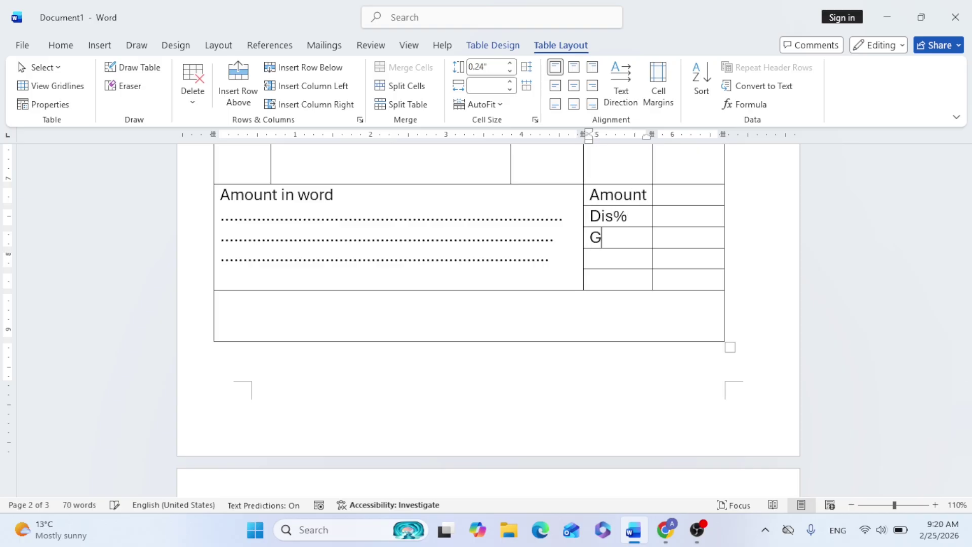
type("ross")
key("Down")
type("Vat 13%")
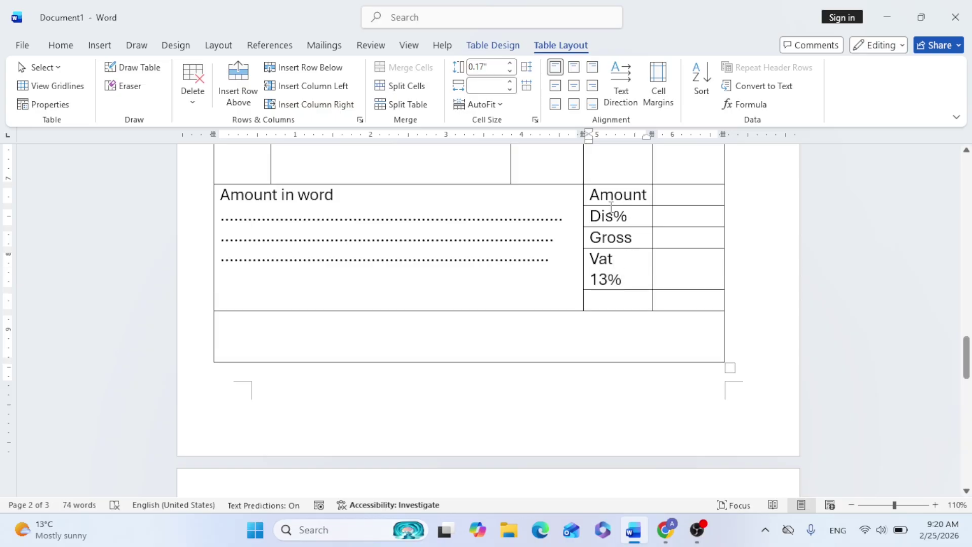
Add a Net Amount label in the last totals cell
key("Down")
type("Net Amount")
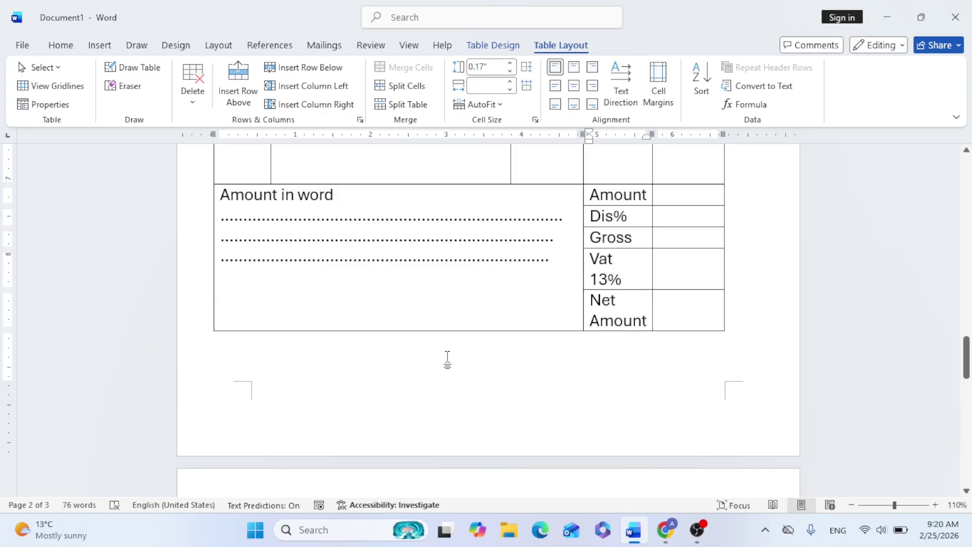
left_click(390, 373)
scroll(392, 374, "down", 3)
scroll(413, 352, "up", 7)
scroll(373, 321, "up", 5)
scroll(216, 180, "down", 2)
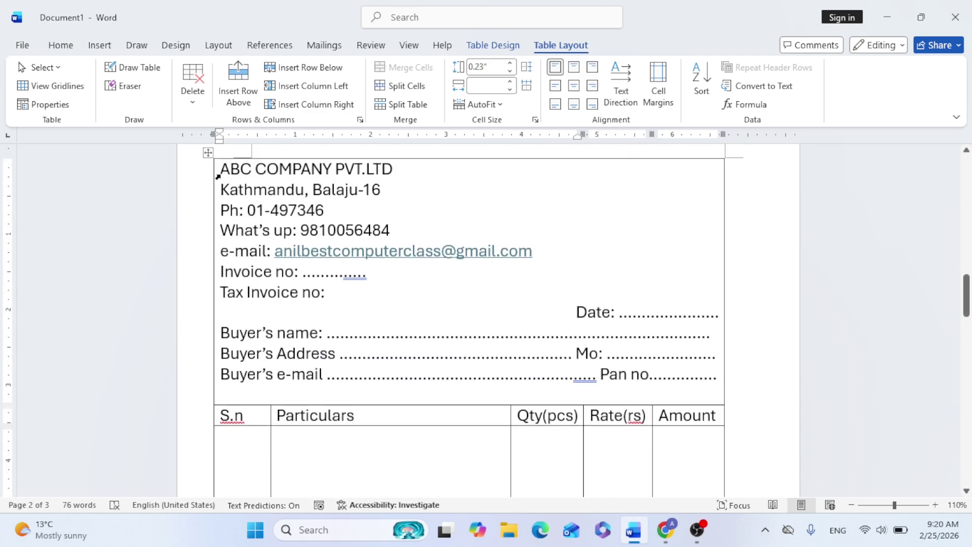
Set the font size of the entire invoice table to 12 pt
left_click_drag(222, 166, 710, 453)
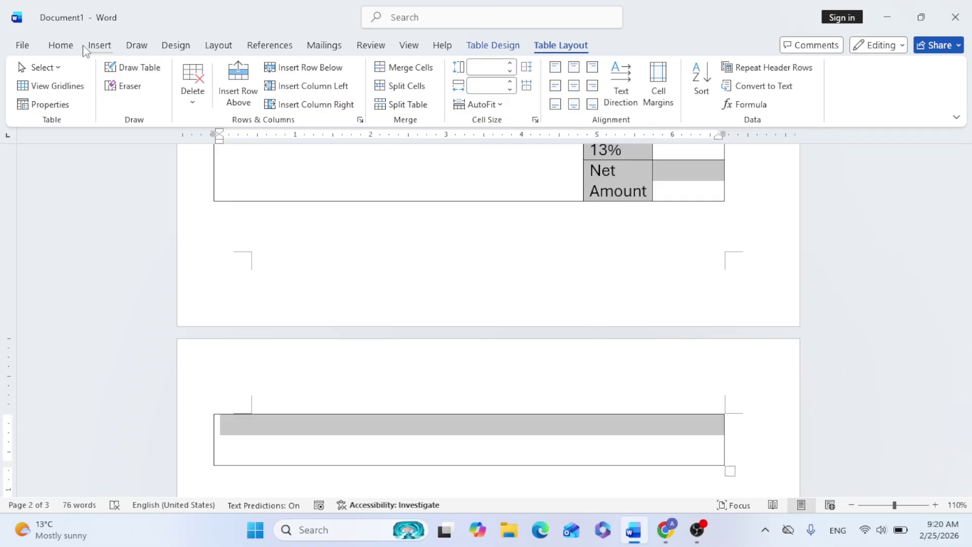
left_click(61, 46)
left_click(190, 72)
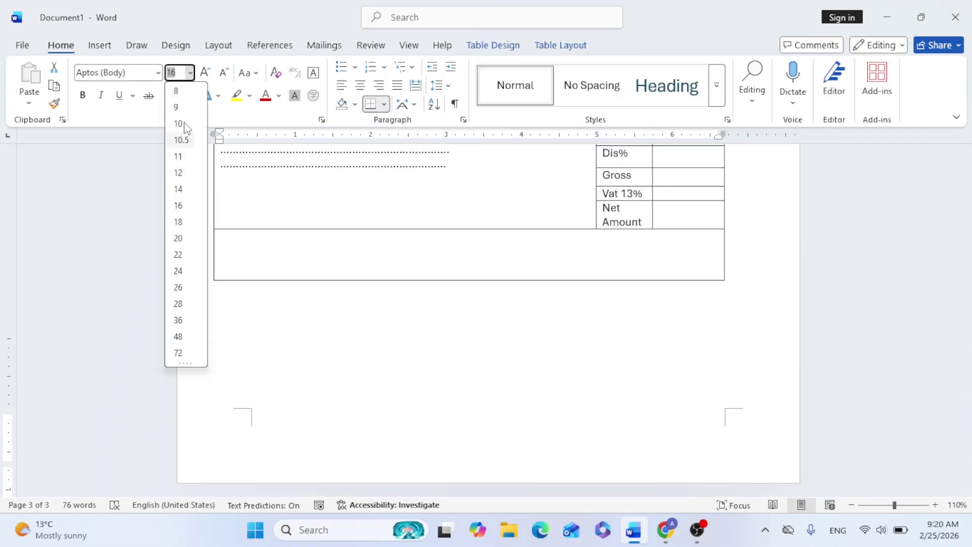
left_click(176, 173)
scroll(412, 276, "up", 12)
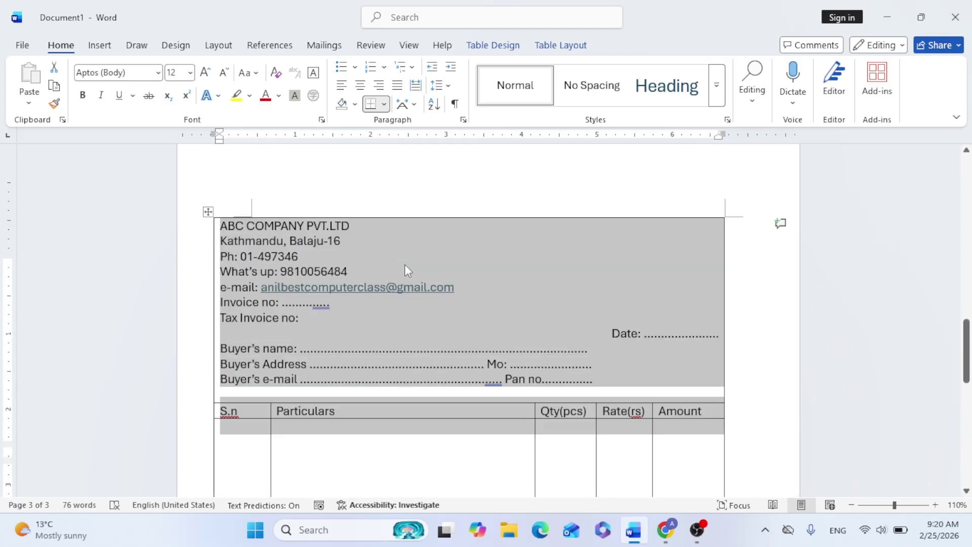
scroll(359, 309, "down", 3)
left_click(359, 309)
Centre the header lines from the company name down to the e-mail line
left_click_drag(395, 323, 265, 296)
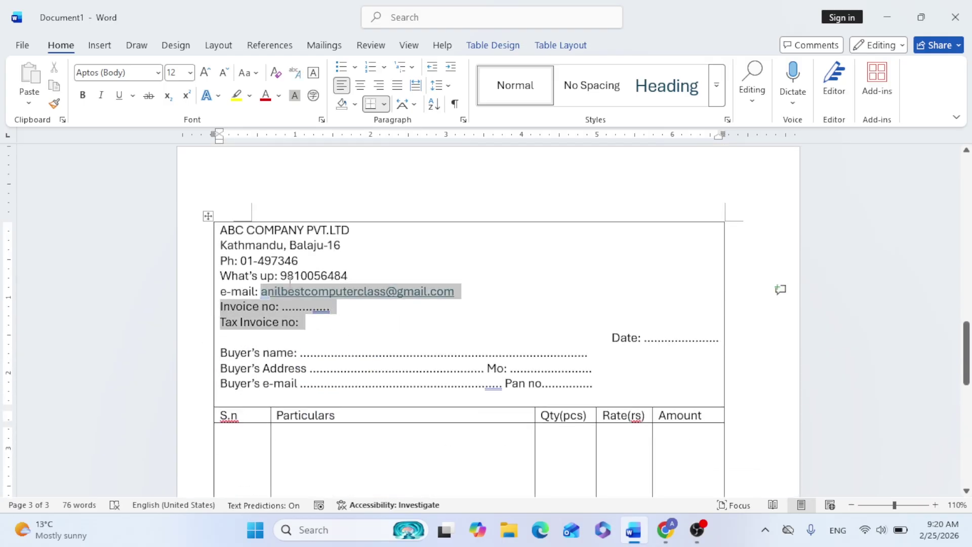
key("End")
left_click_drag(223, 229, 453, 293)
left_click(360, 85)
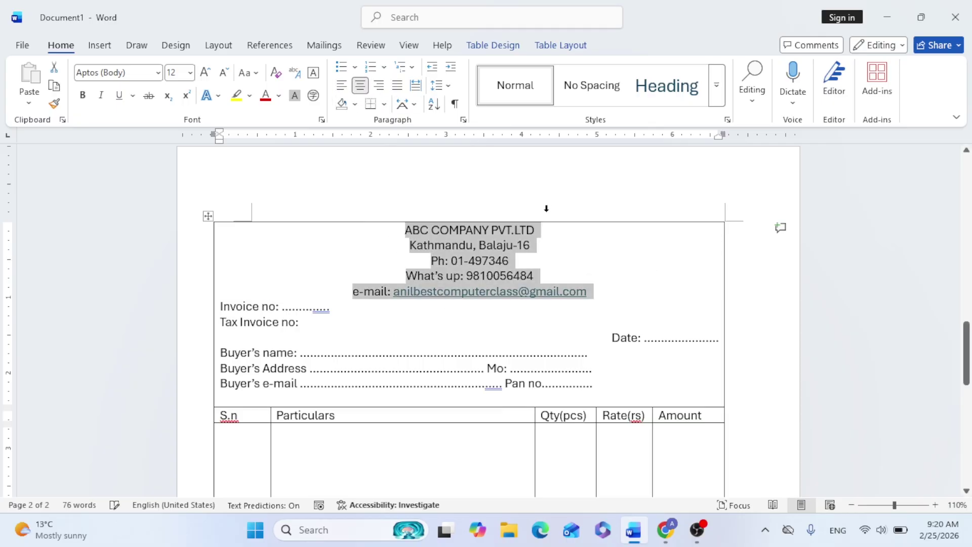
left_click(538, 244)
Enlarge ABC COMPANY PVT.LTD to 36 pt with Grow Font
left_click_drag(540, 231, 401, 231)
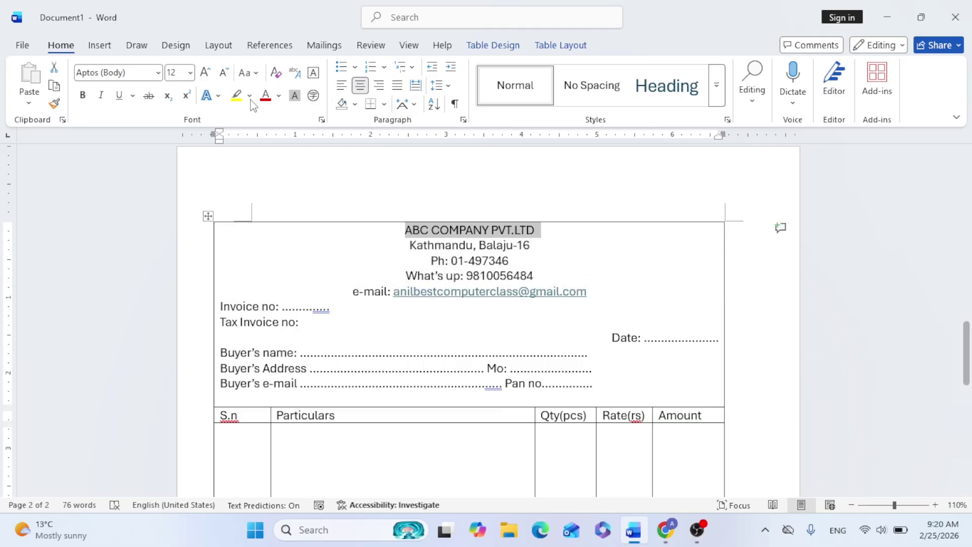
left_click(205, 72)
left_click(205, 73)
left_click(205, 73)
Make the company header lines bold
left_click_drag(280, 238, 618, 325)
left_click(83, 95)
left_click(557, 304)
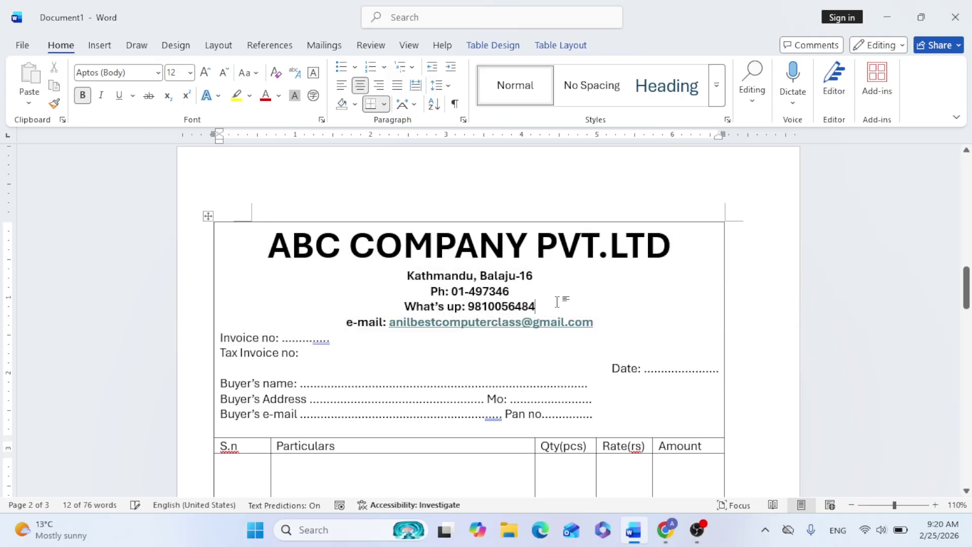
scroll(582, 324, "down", 3)
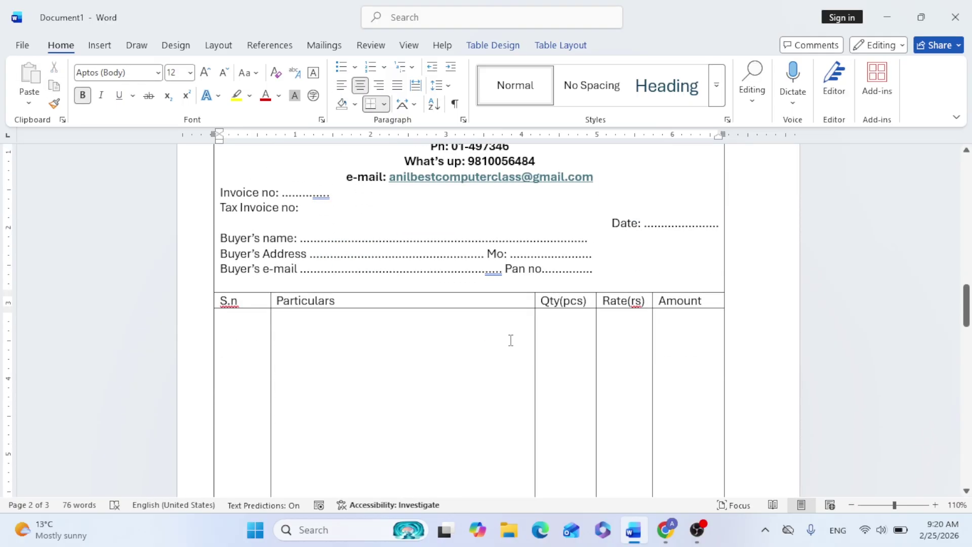
scroll(526, 346, "down", 7)
Right-align the empty bottom cell and type a dotted line with the word Signature
left_click(391, 340)
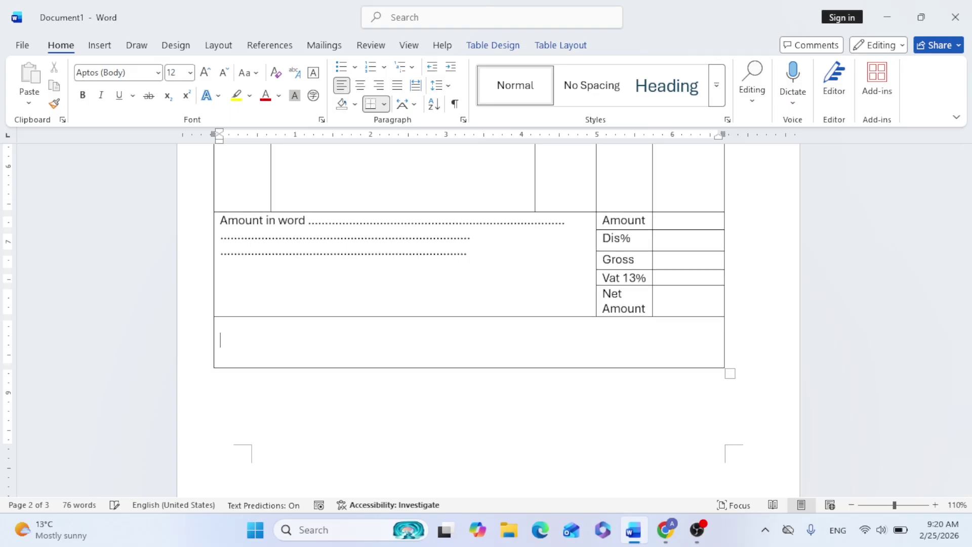
key("ctrl+r")
type(".................................................. ")
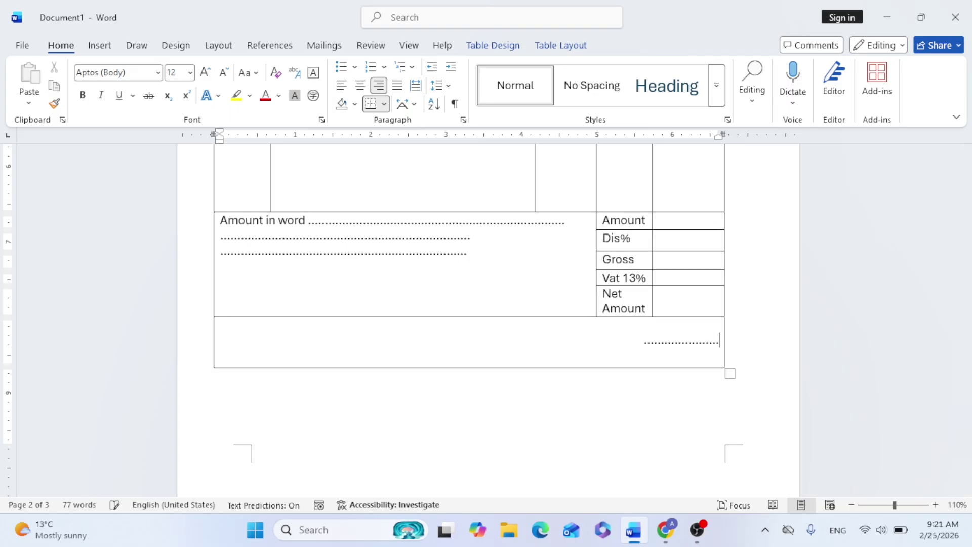
type("Sinature")
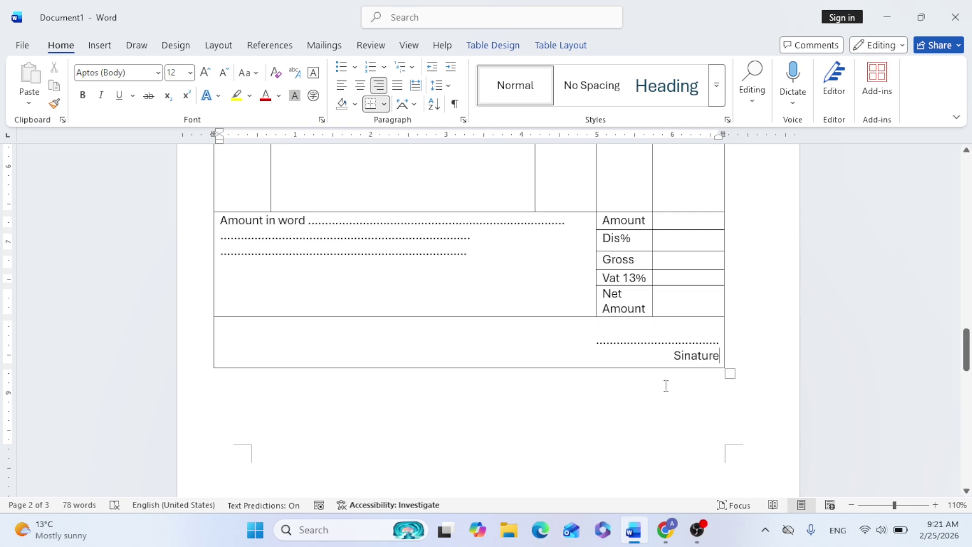
Change the label to Buyer's Signature and correct its spelling
left_click(664, 357)
type("Buyer's")
right_click(688, 356)
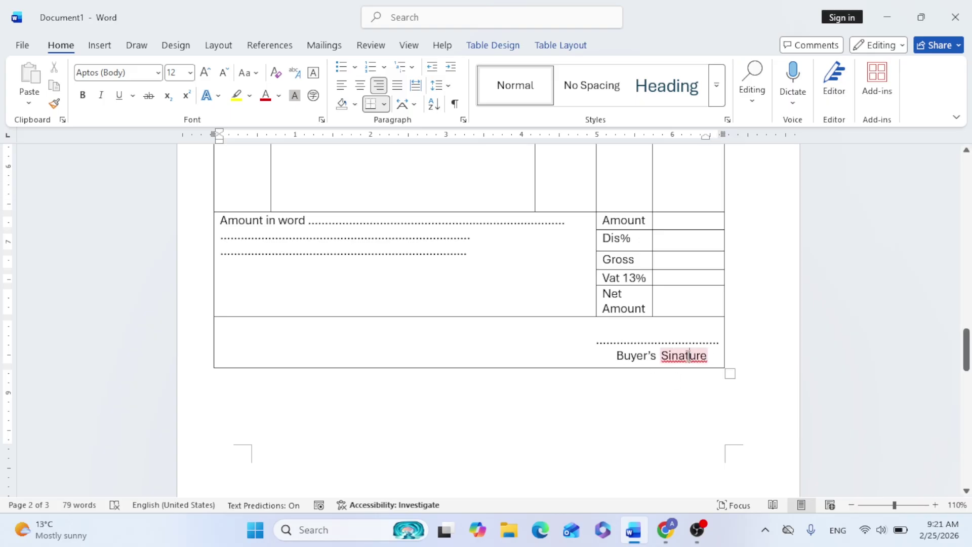
left_click(765, 167)
left_click(231, 329)
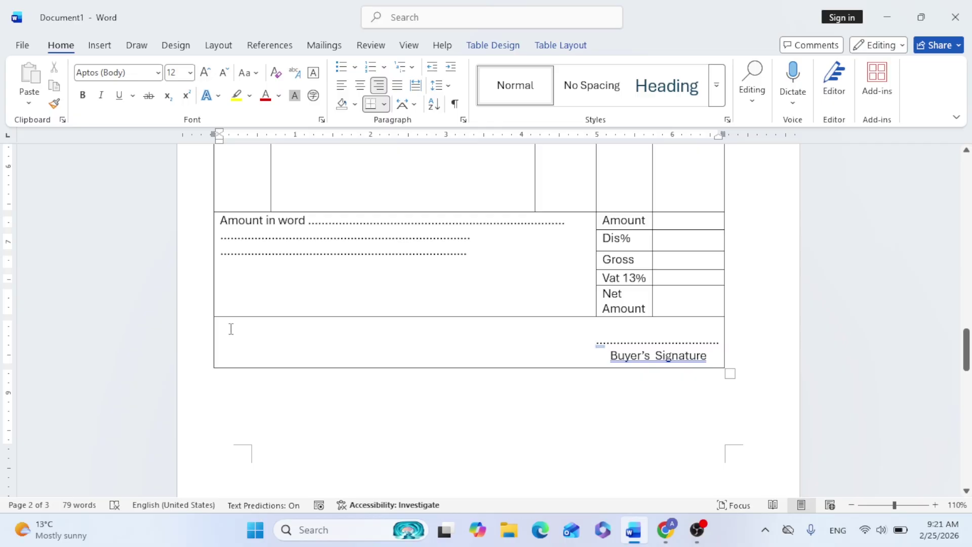
double_click(244, 340)
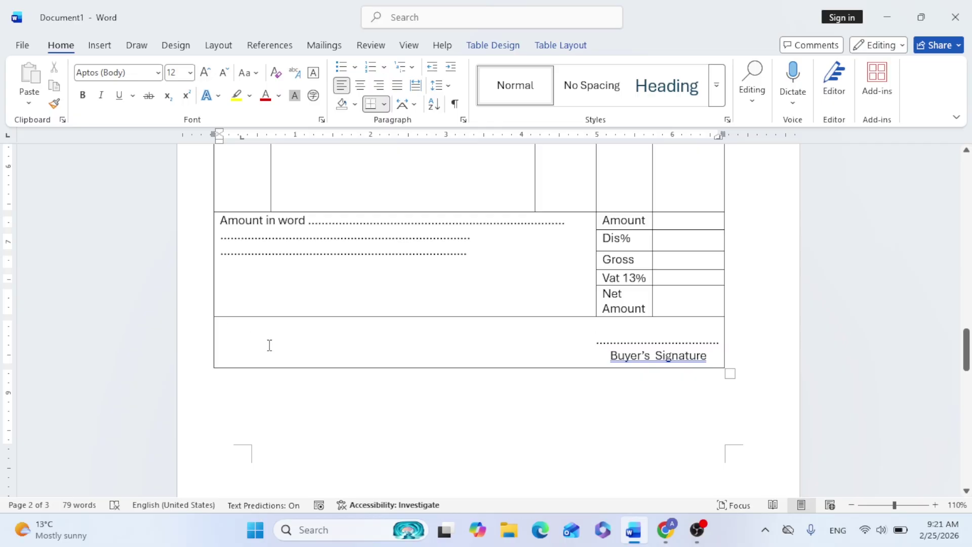
Type Company Signature at the left of the bottom cell and fix its spelling
type("Compaany Signature")
key("Return")
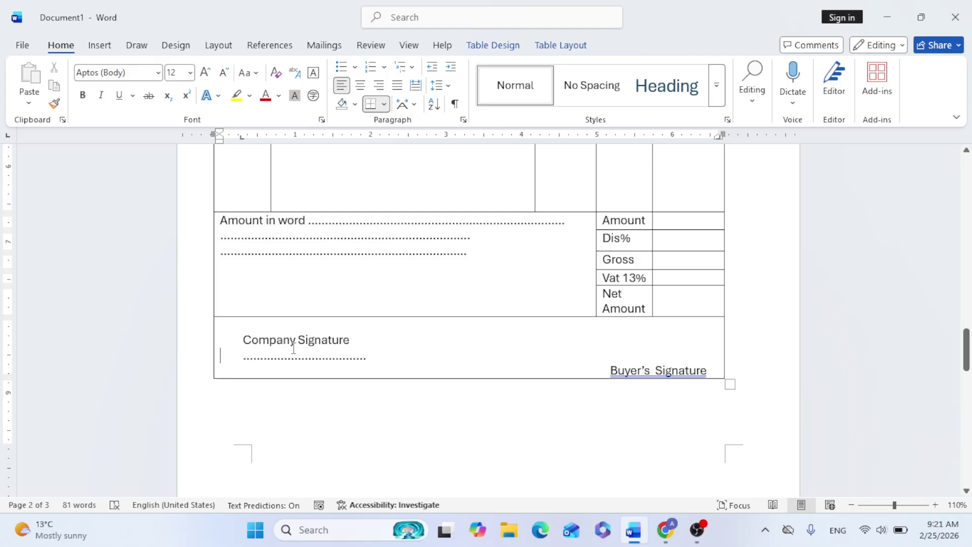
key("ctrl+z")
key("ctrl+z")
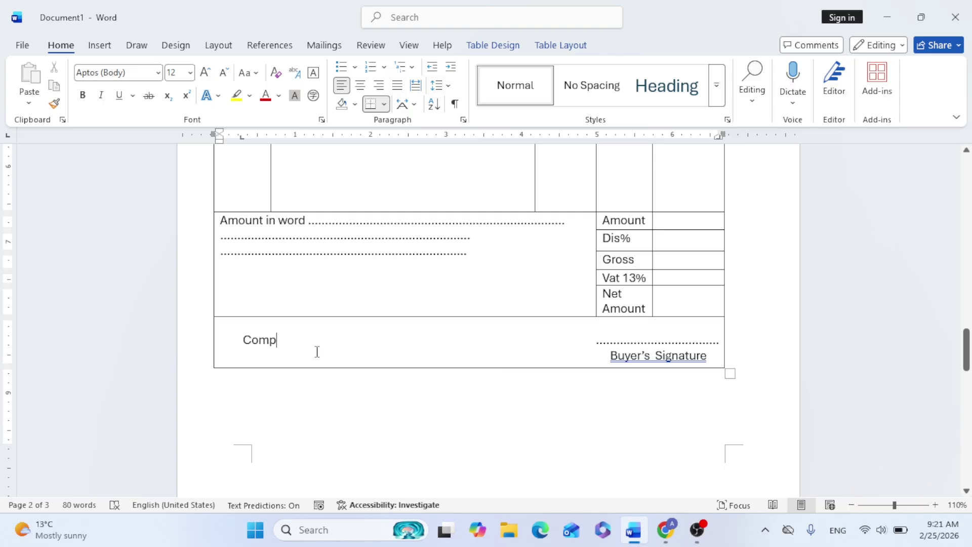
type("any sinature")
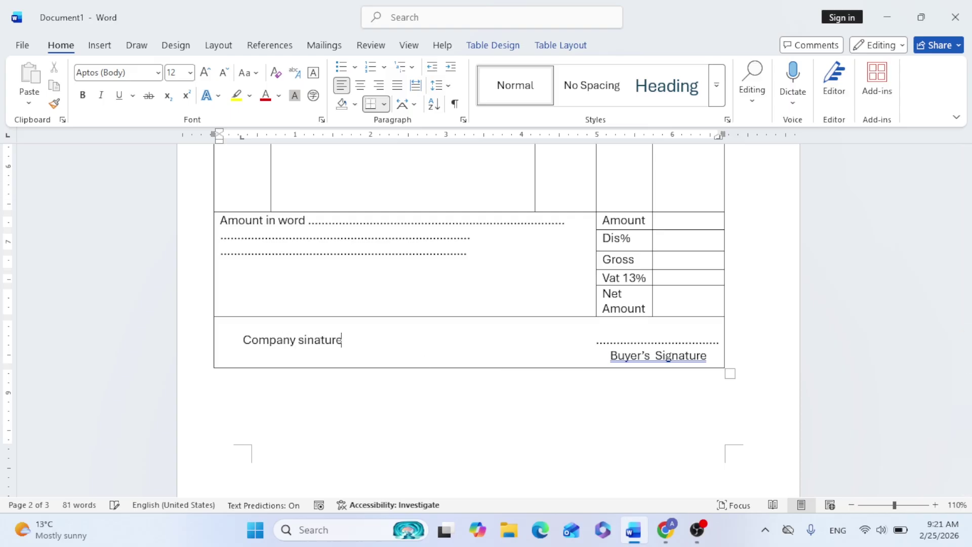
right_click(319, 340)
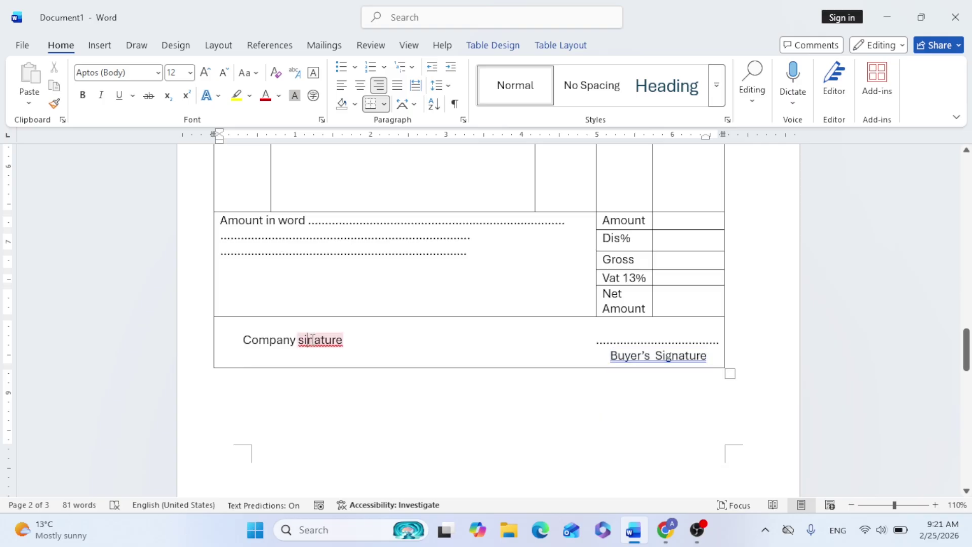
left_click(377, 155)
Put a dotted signature line above Company Signature with a blank line above it
key("Right")
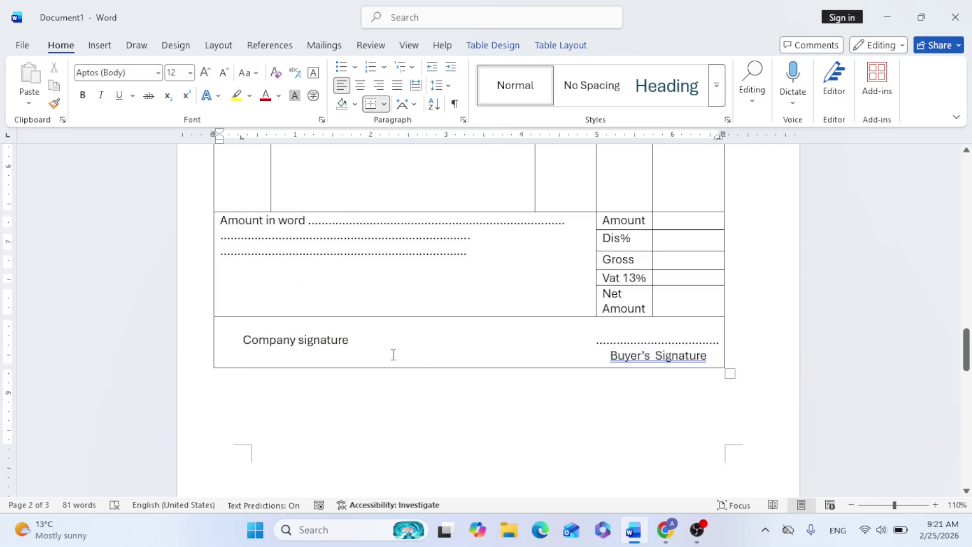
key("Down")
left_click(255, 357)
type("....................................")
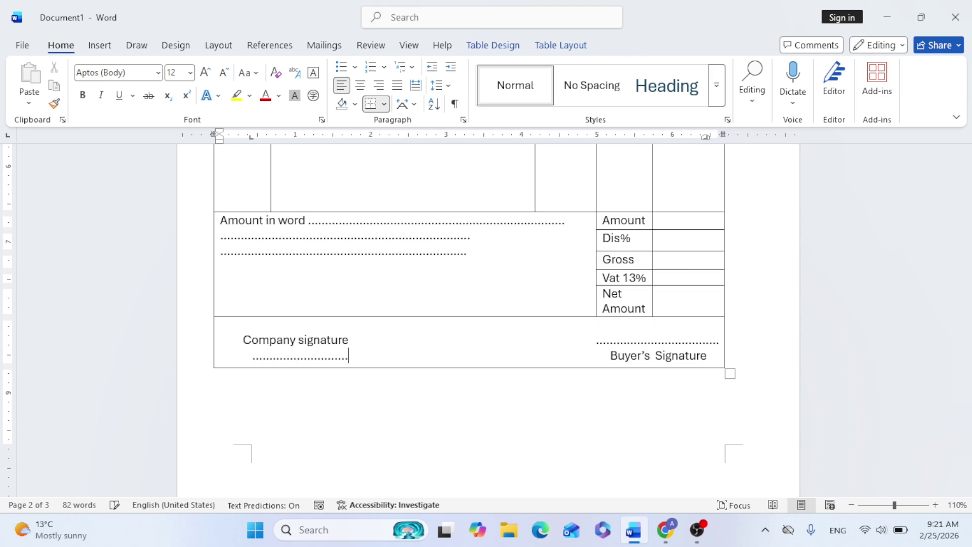
key("BackSpace")
key("BackSpace")
key("BackSpace")
key("BackSpace")
key("BackSpace")
key("BackSpace")
key("BackSpace")
key("BackSpace")
key("BackSpace")
key("BackSpace")
key("BackSpace")
key("BackSpace")
key("BackSpace")
key("BackSpace")
key("BackSpace")
key("BackSpace")
key("BackSpace")
key("BackSpace")
key("BackSpace")
key("BackSpace")
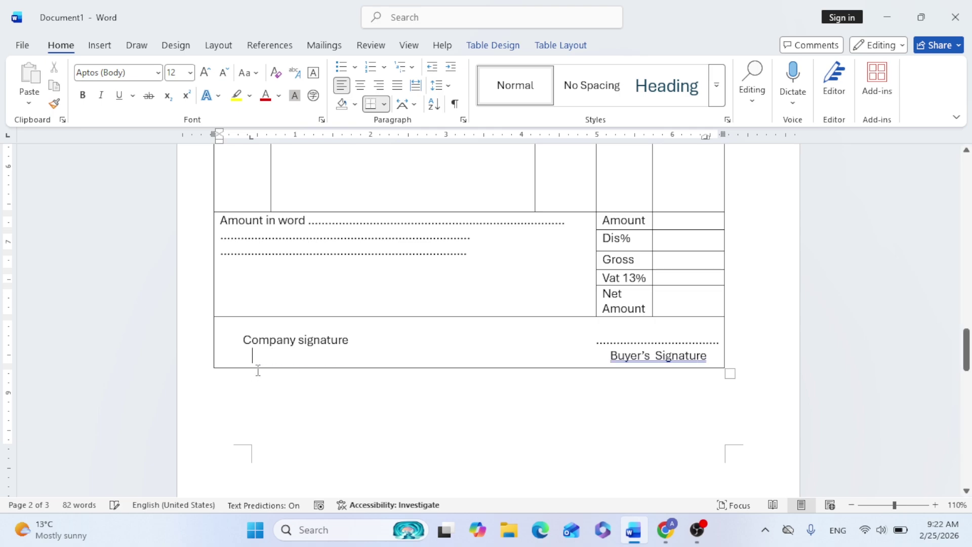
left_click(244, 330)
type("..........................................")
key("Home")
key("Return")
key("End")
Fill every cell of the bill table with light blue theme shading
scroll(525, 299, "up", 10)
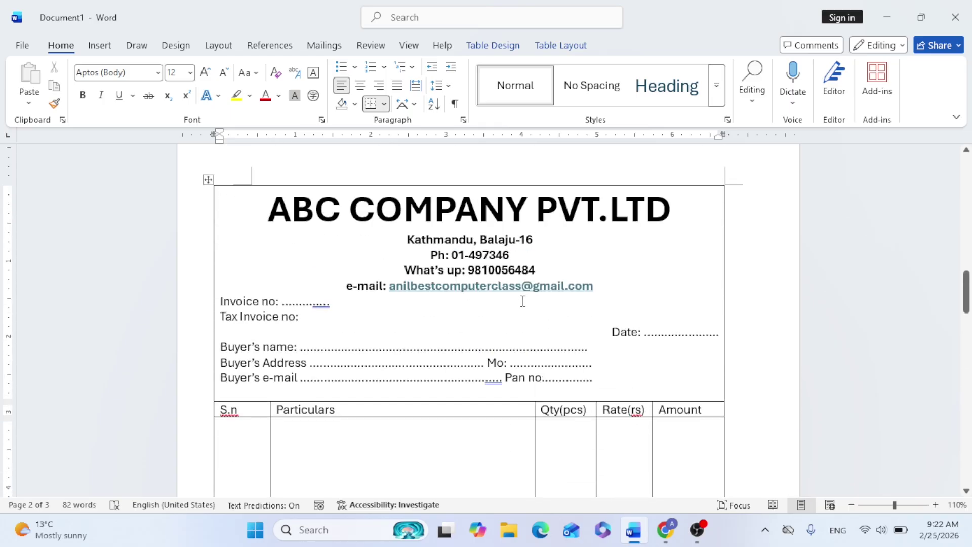
left_click(208, 179)
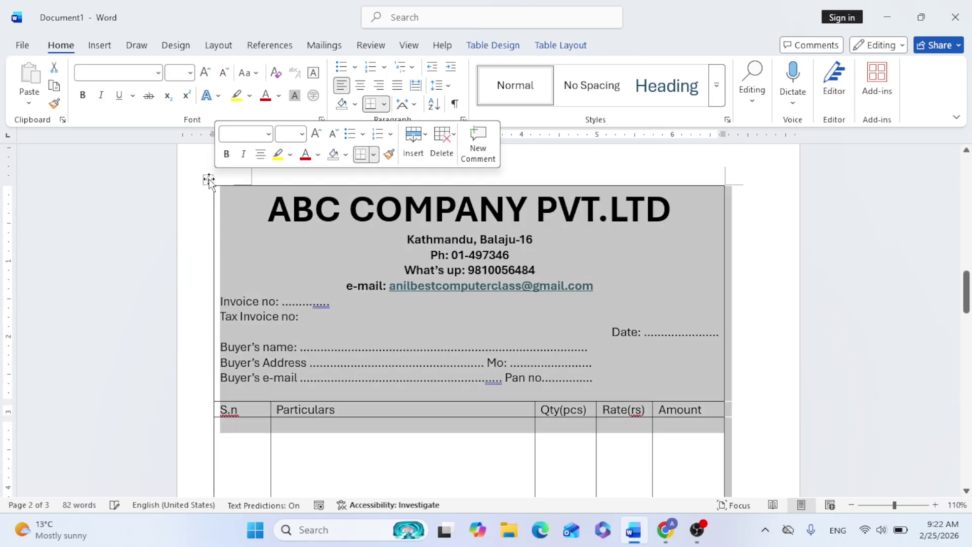
left_click(355, 104)
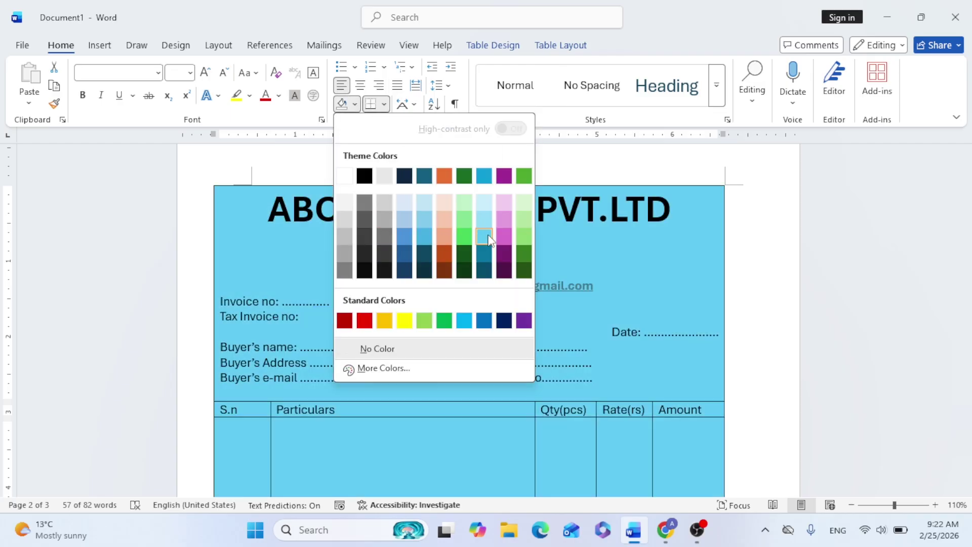
left_click(484, 236)
scroll(489, 346, "down", 2)
left_click(489, 346)
scroll(489, 345, "down", 5)
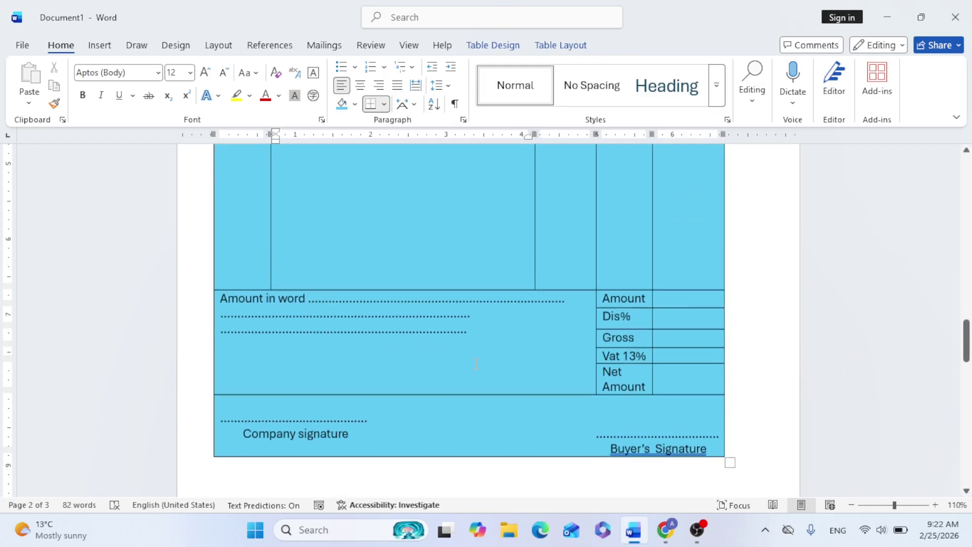
Publish the document as the PDF 'bill class 4' on the Desktop
left_click(21, 46)
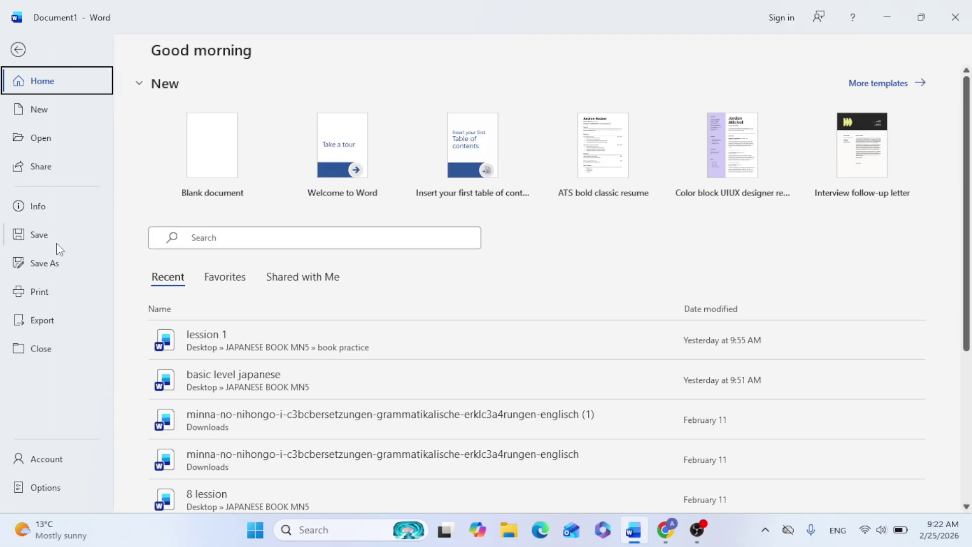
left_click(42, 320)
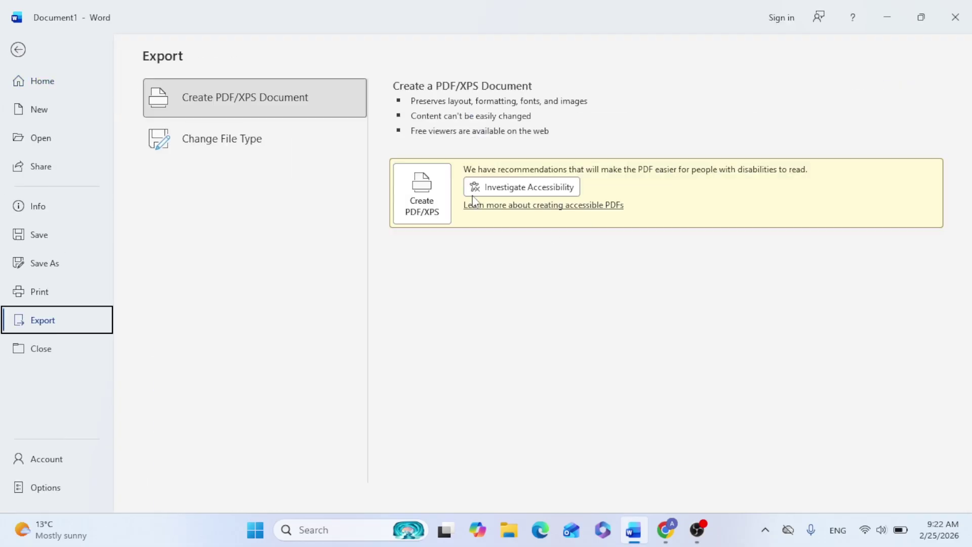
key("Escape")
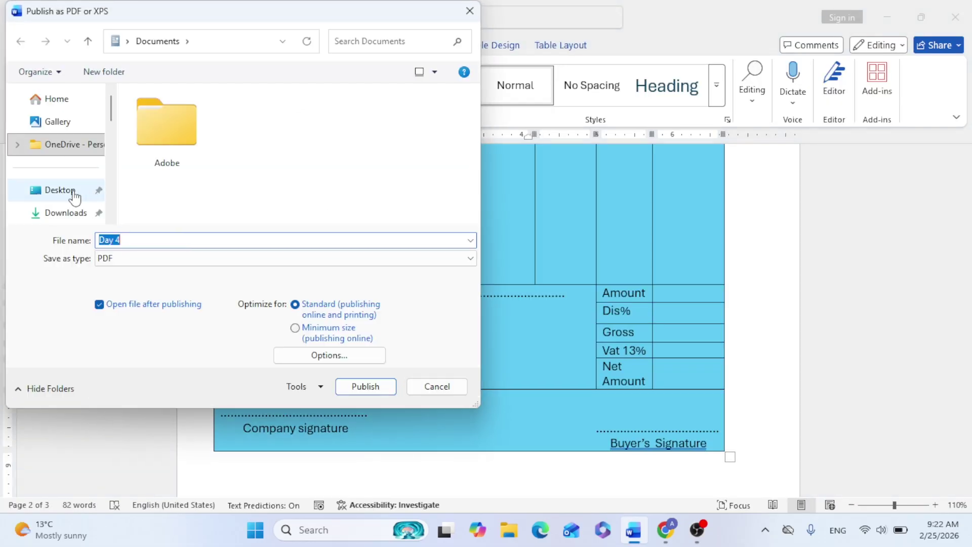
left_click(17, 191)
type("bill class")
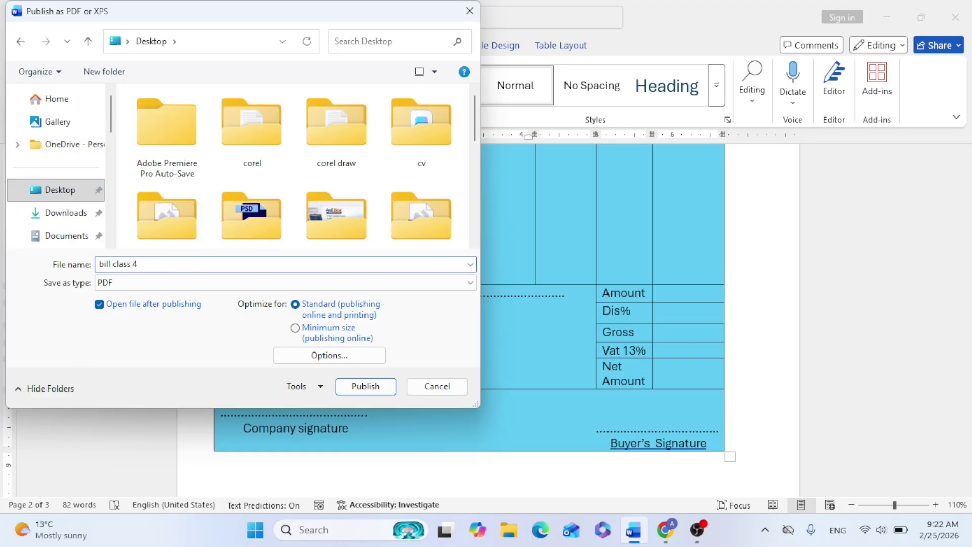
left_click(365, 387)
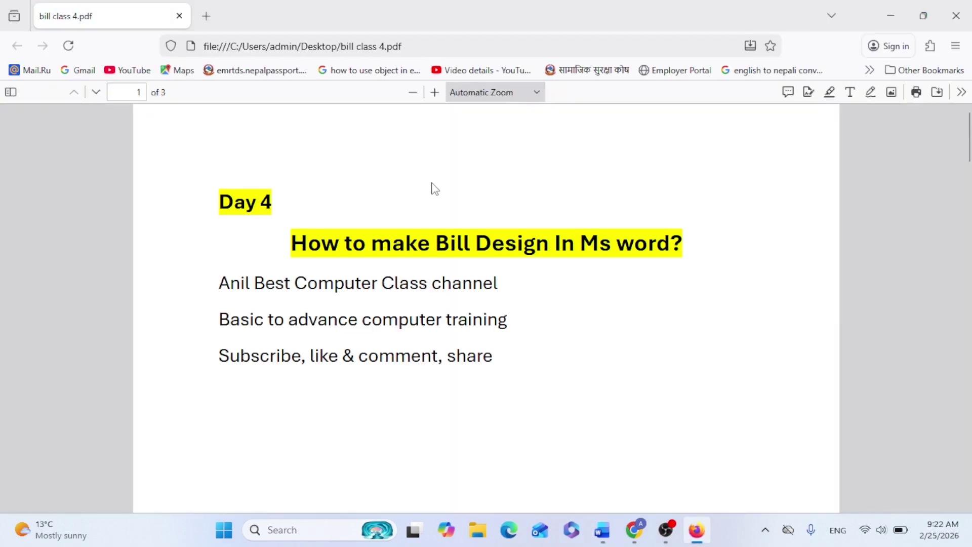
Zoom the PDF out to 70% to view the whole bill on page 2
scroll(435, 188, "down", 10)
left_click(412, 92)
left_click(412, 92)
left_click(412, 92)
left_click(413, 92)
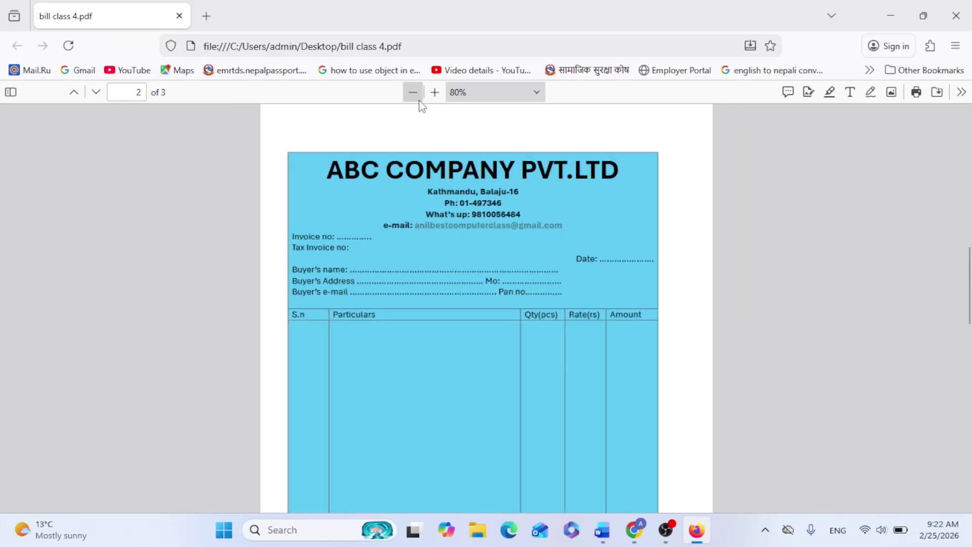
scroll(586, 349, "down", 5)
scroll(587, 349, "up", 4)
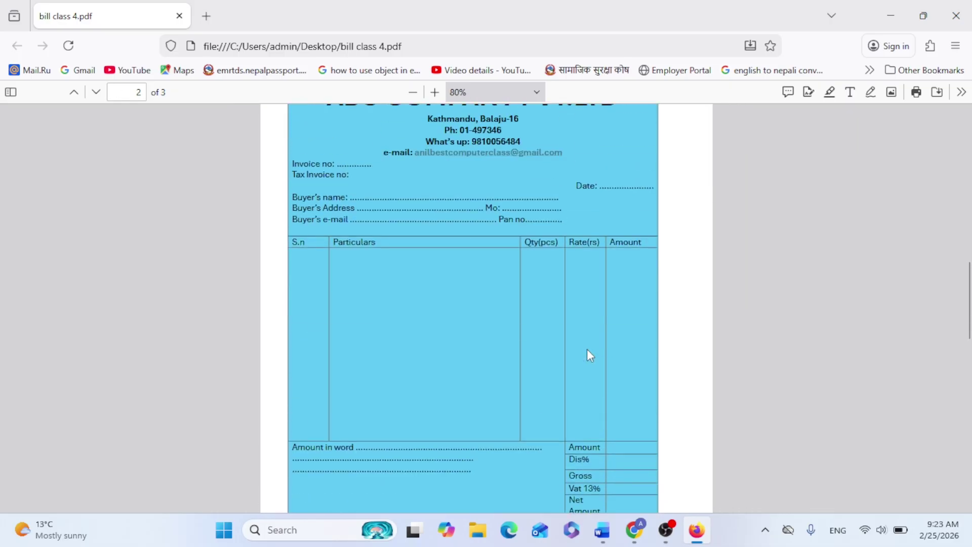
left_click(412, 92)
scroll(438, 169, "up", 3)
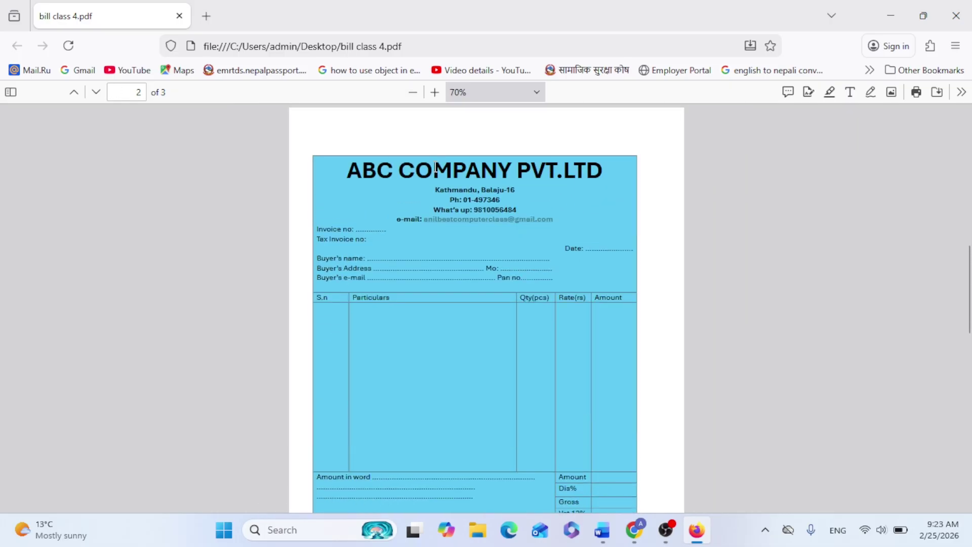